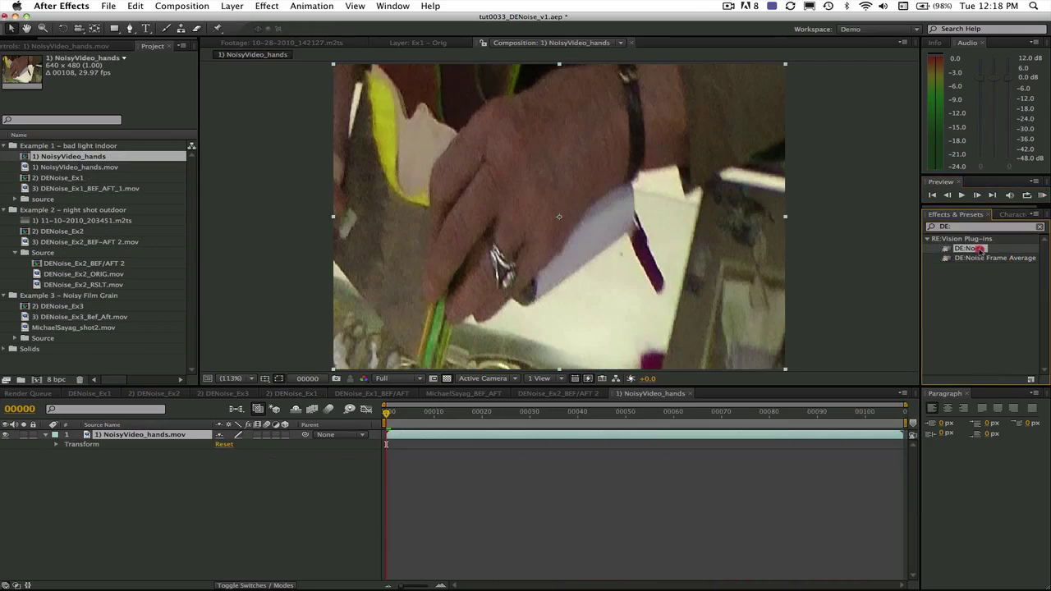
# Apply DE:Noise to NoisyVideo_hands and set Spatial Noise Reduction and Temporal Process to None
pyautogui.moveTo(978, 249); pyautogui.dragTo(178, 433)
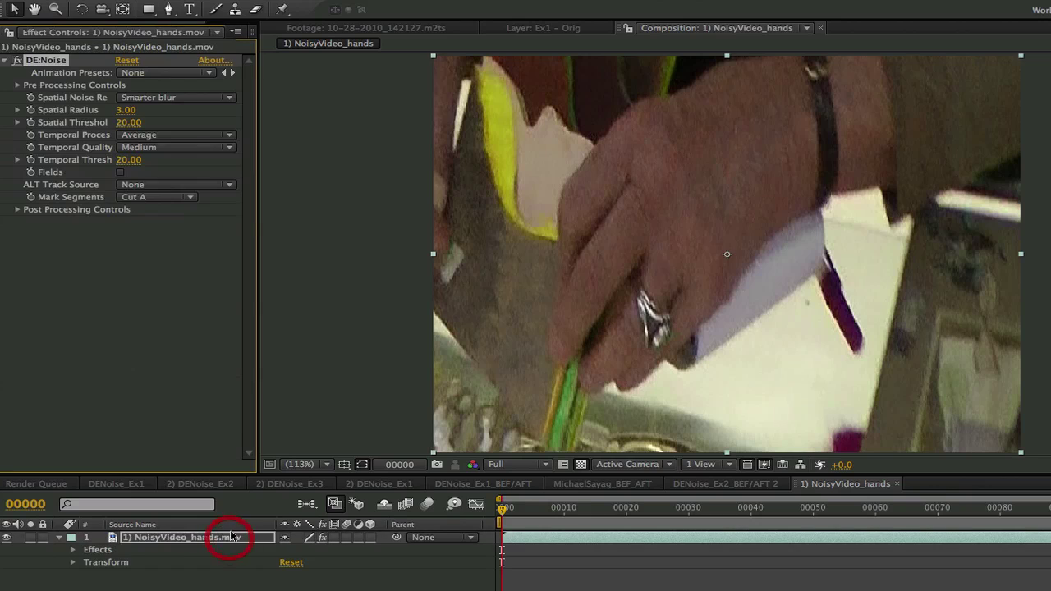
pyautogui.click(73, 550)
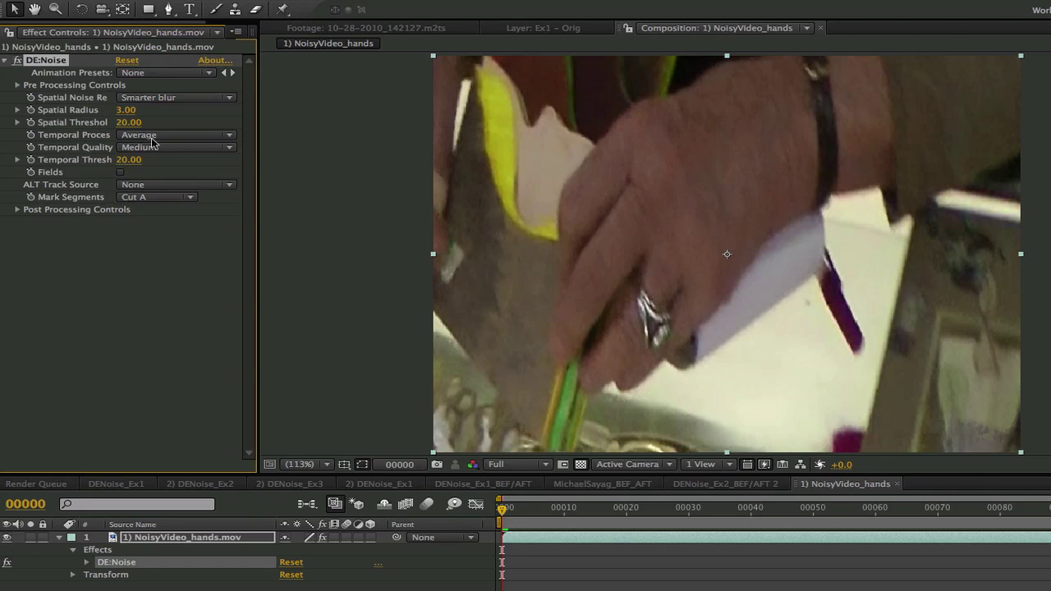
pyautogui.click(177, 100)
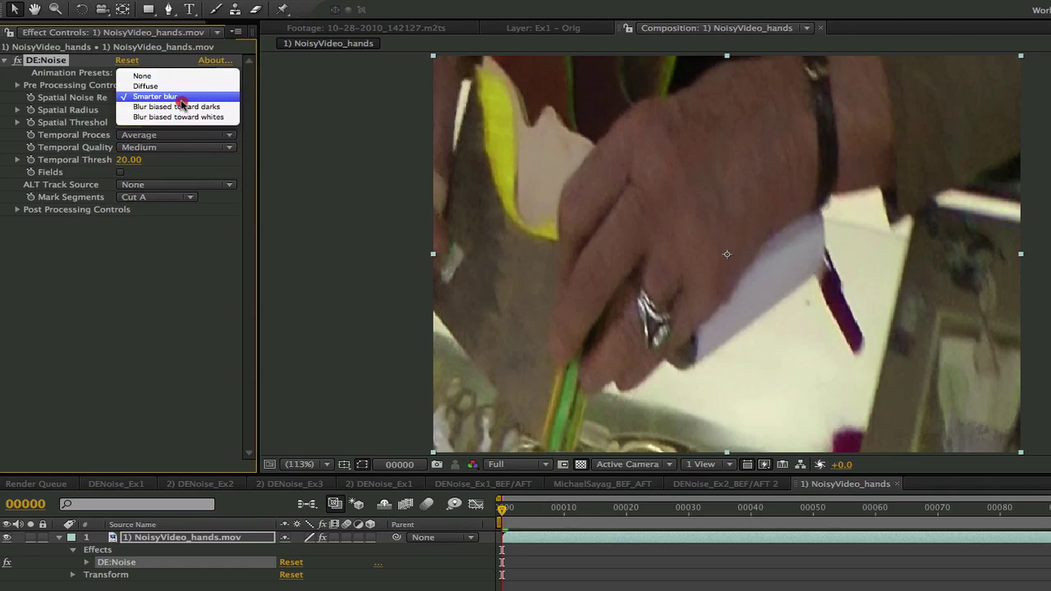
pyautogui.click(171, 74)
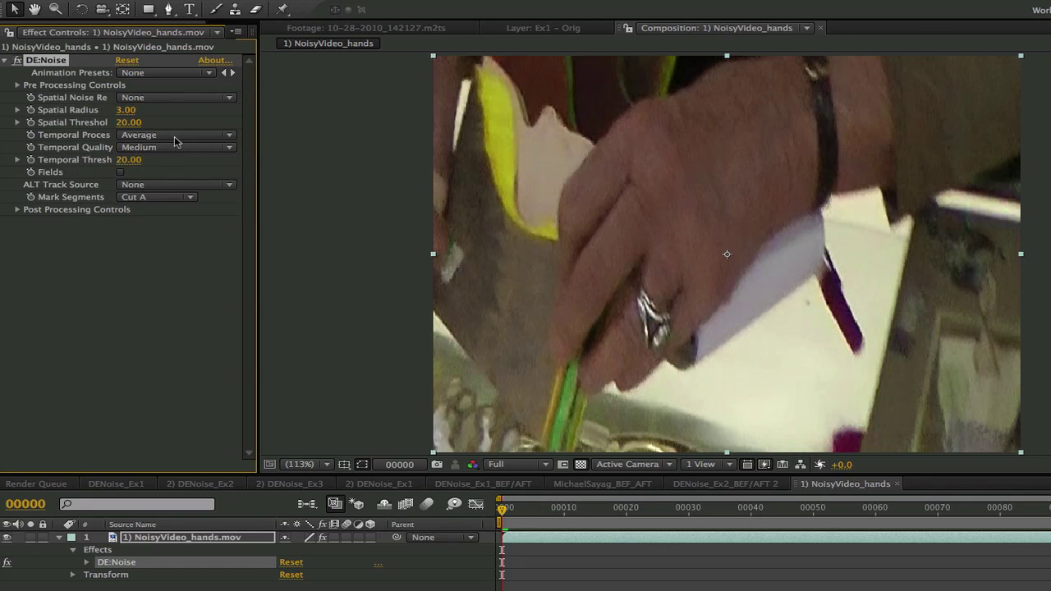
pyautogui.click(175, 142)
pyautogui.click(172, 123)
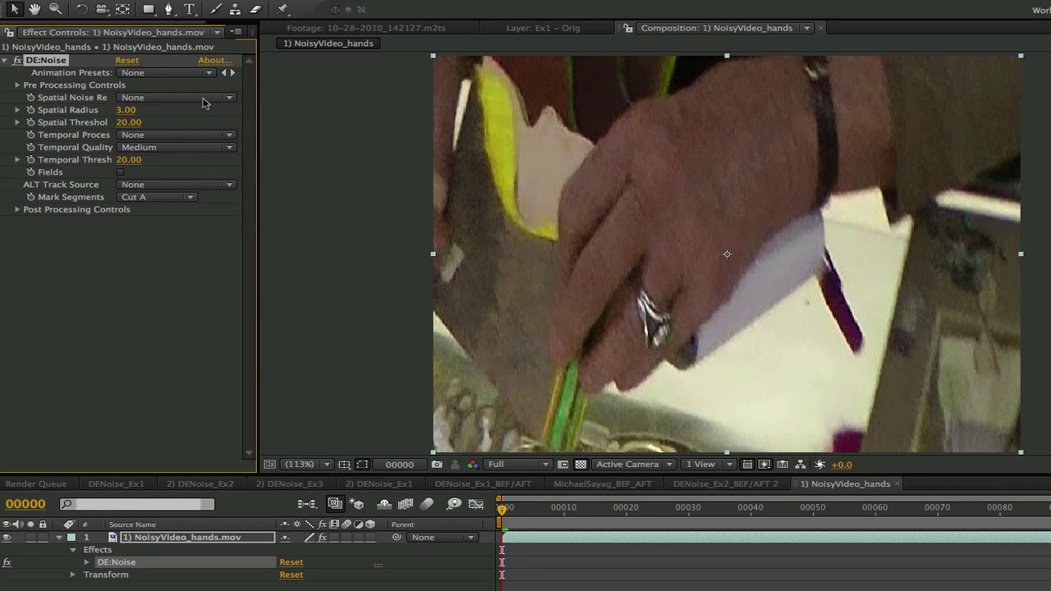
# Switch spatial noise reduction to Diffuse and try a Spatial Threshold of 25
pyautogui.click(201, 100)
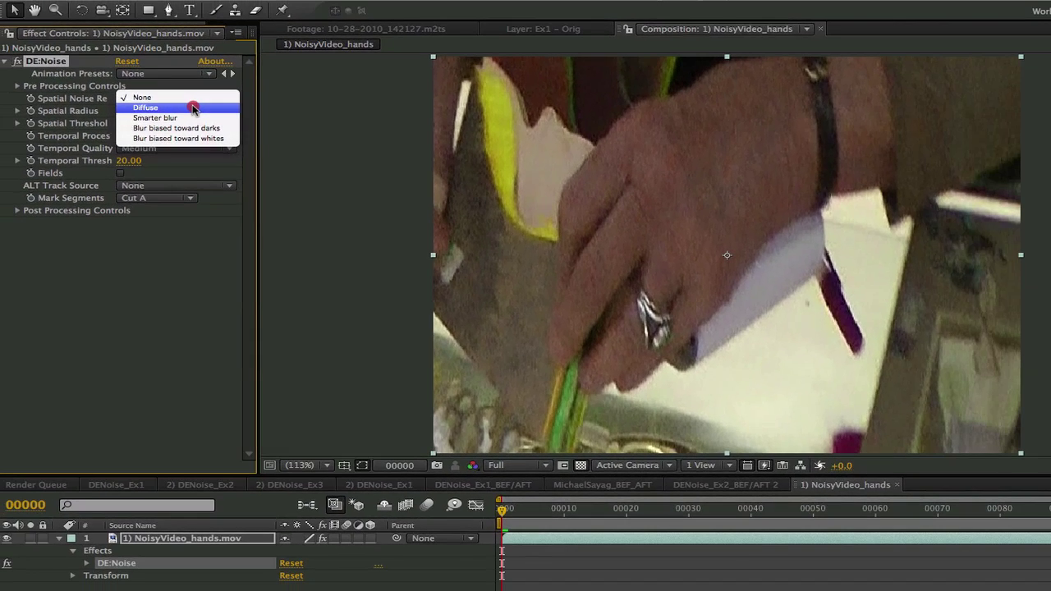
pyautogui.click(193, 108)
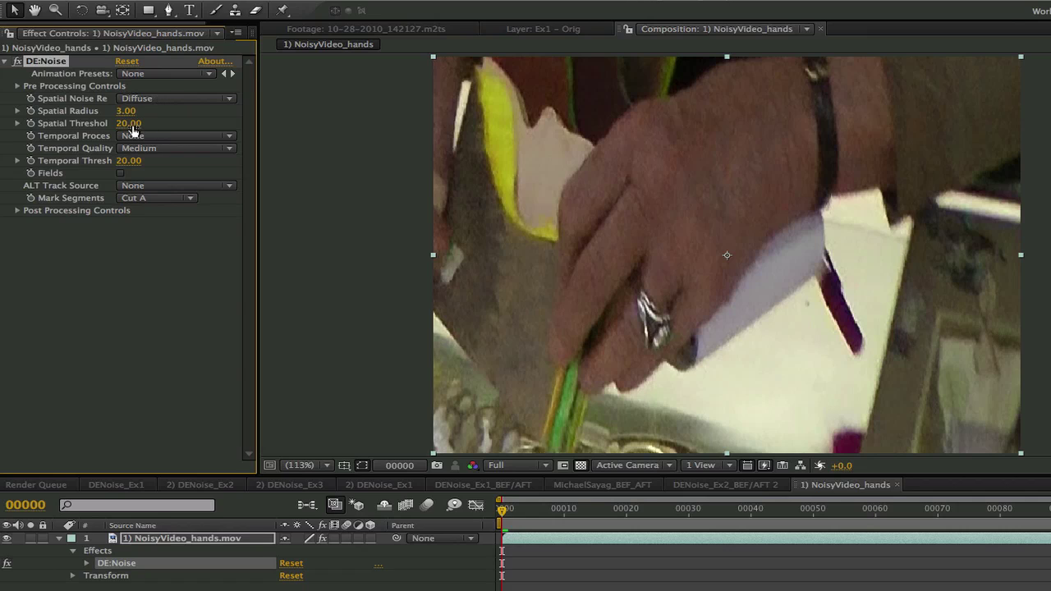
pyautogui.click(131, 124)
pyautogui.write('25')
pyautogui.press('Return')
# Change the Spatial Threshold to 0, then raise it to 100
pyautogui.click(129, 123)
pyautogui.write('0')
pyautogui.press('Return')
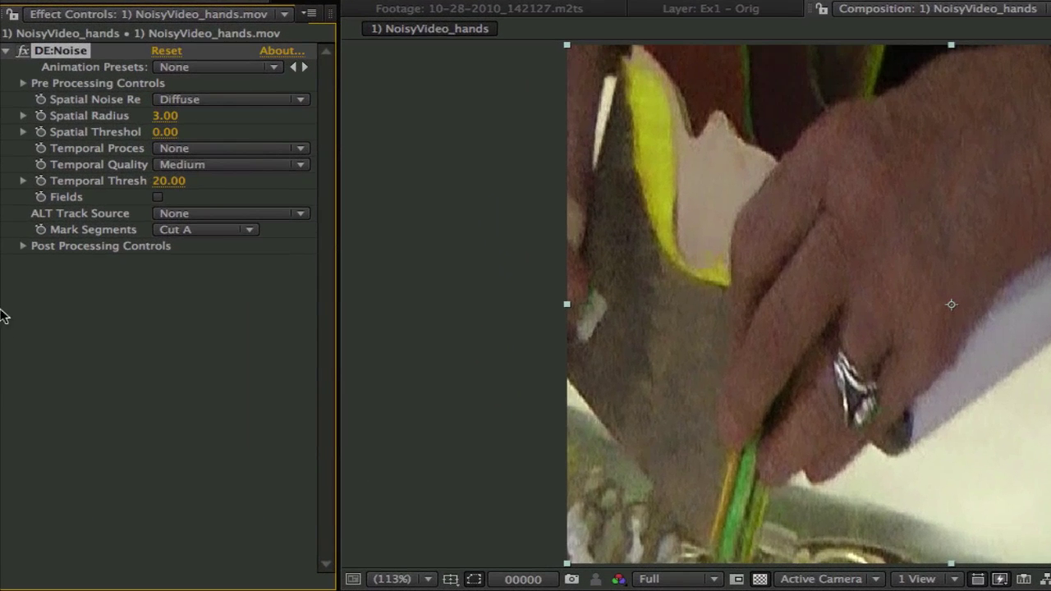
pyautogui.click(23, 132)
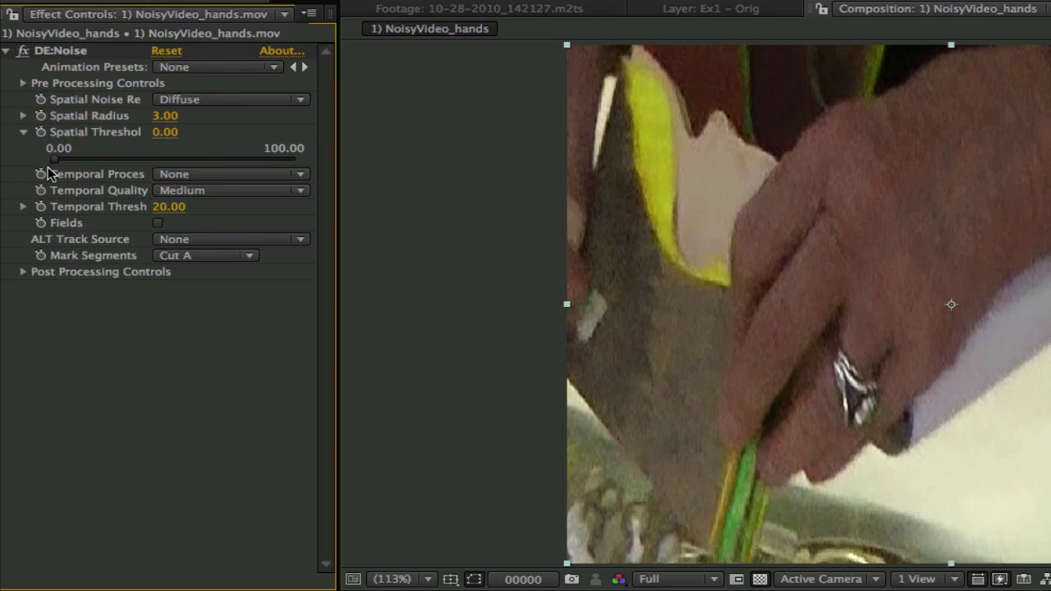
pyautogui.click(164, 132)
pyautogui.write('100')
pyautogui.press('Return')
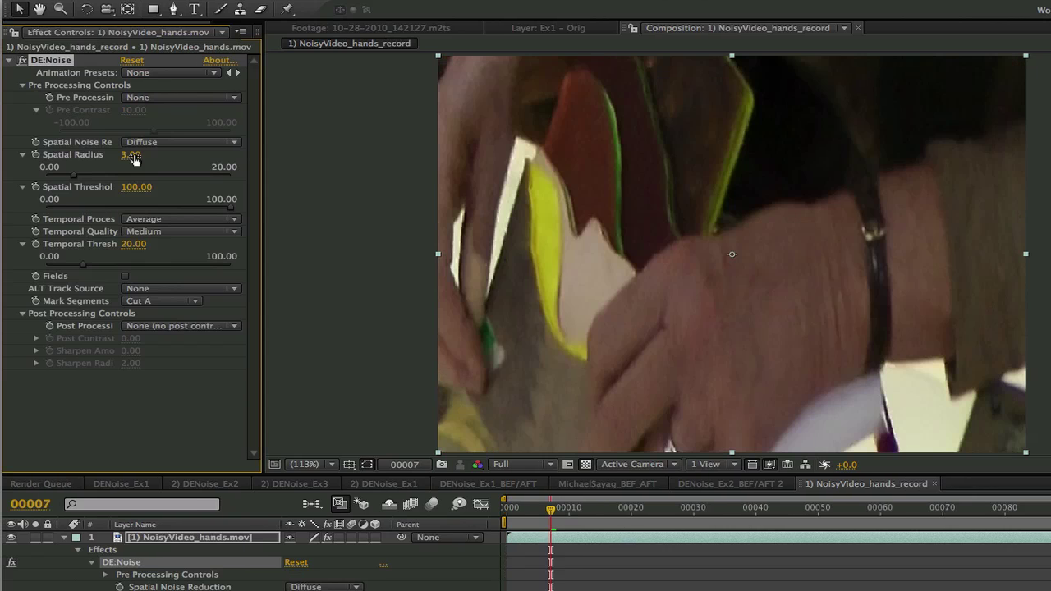
# Try a Spatial Radius of 6 and drag the Spatial Threshold lower to compare
pyautogui.click(141, 154)
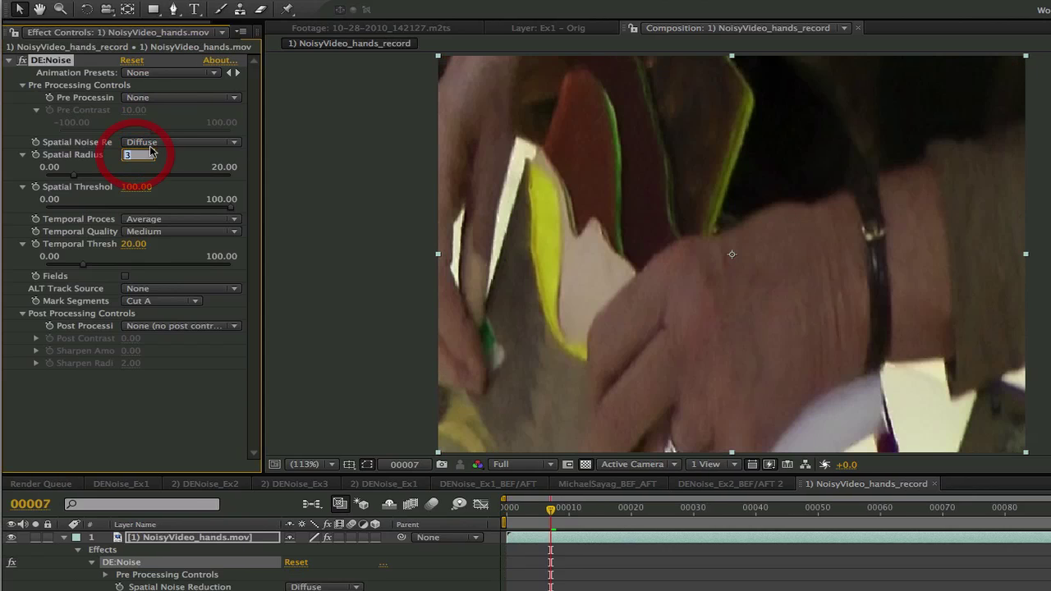
pyautogui.write('6')
pyautogui.press('Return')
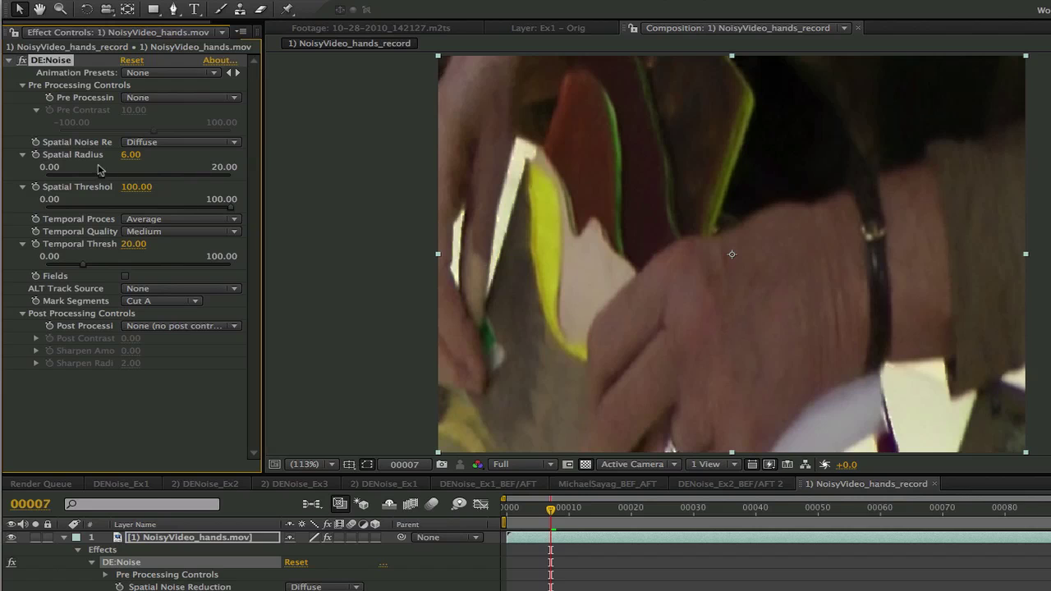
pyautogui.moveTo(231, 208); pyautogui.dragTo(324, 218)
# Set Spatial Radius to 3 and Spatial Threshold to 20, and choose Smarter blur
pyautogui.click(132, 156)
pyautogui.write('3')
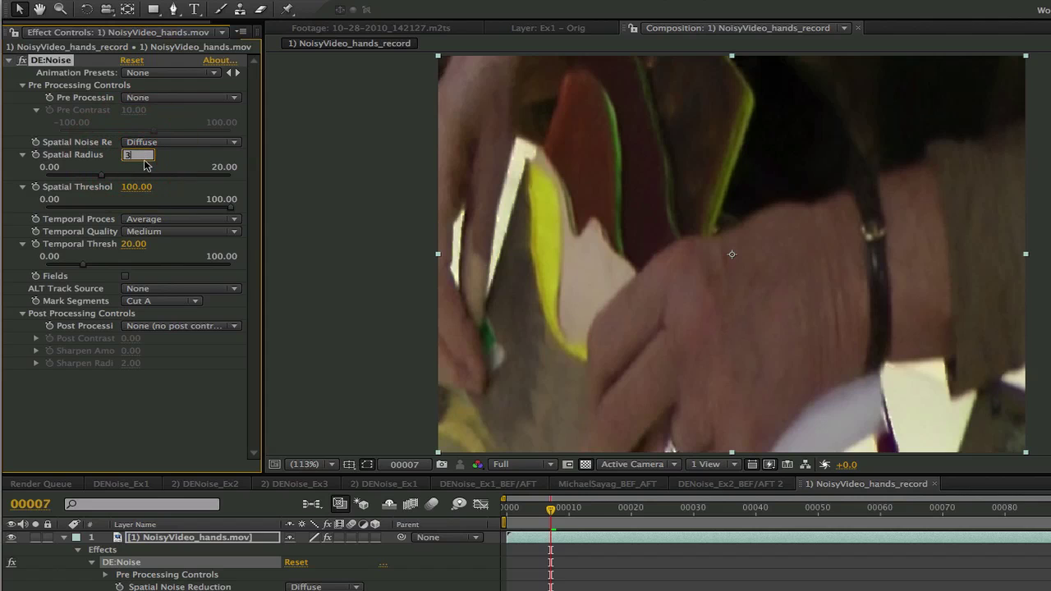
pyautogui.press('Return')
pyautogui.click(136, 186)
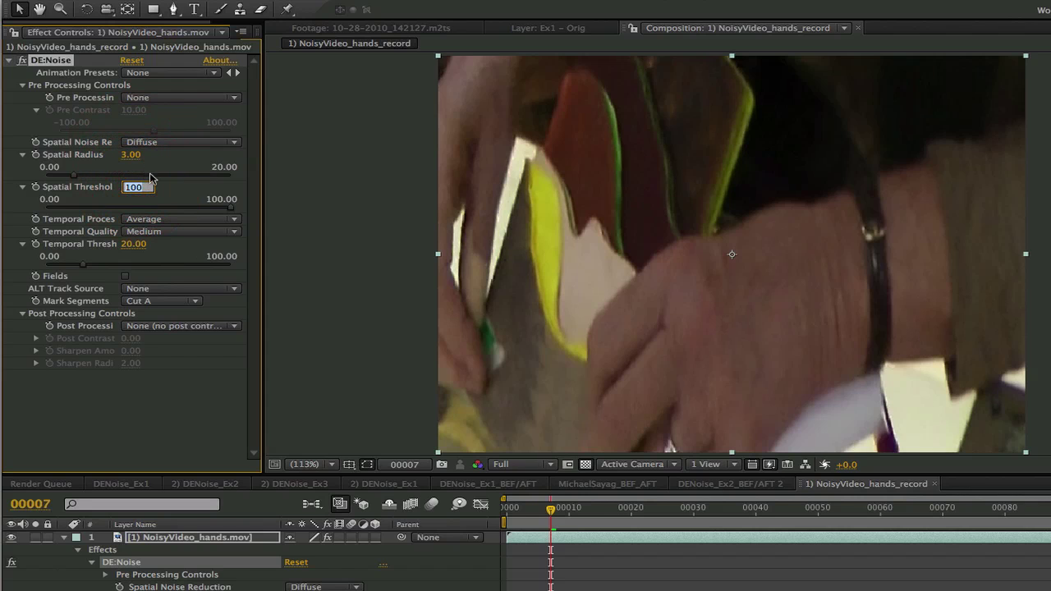
pyautogui.write('20')
pyautogui.press('Return')
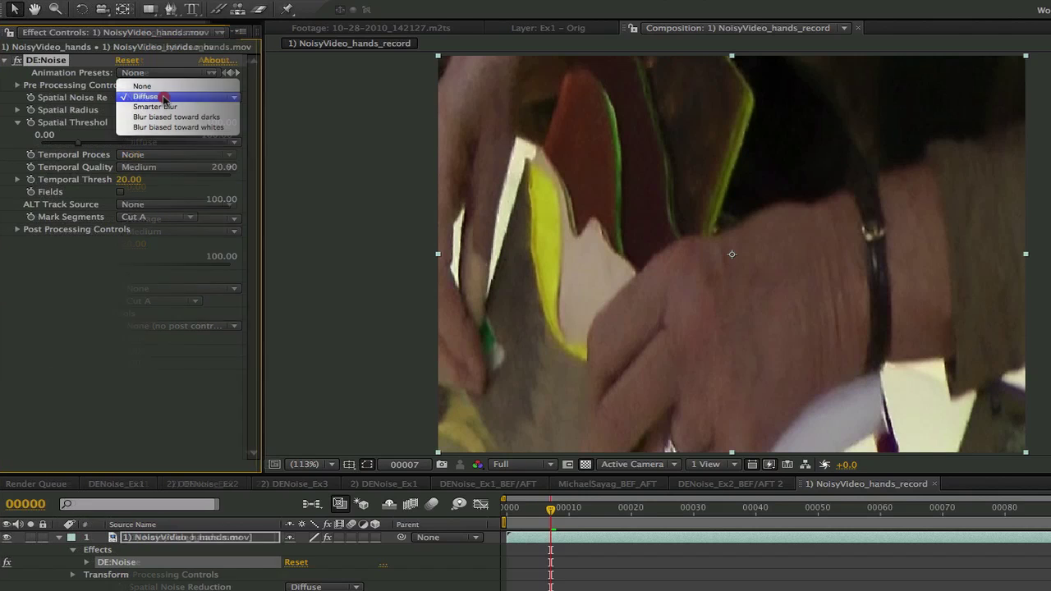
pyautogui.click(156, 106)
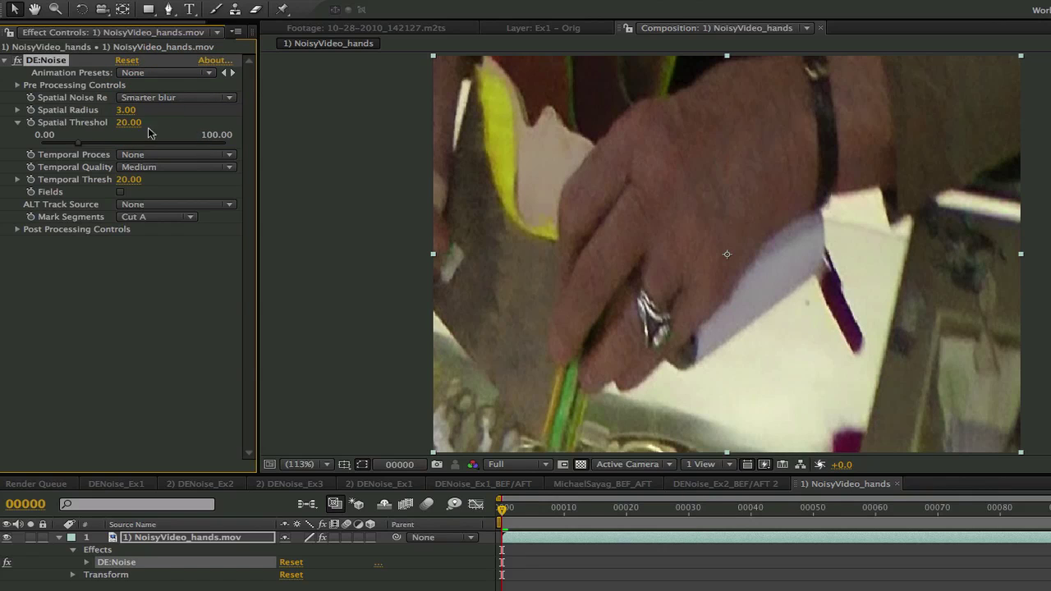
# Try Blur biased toward darks and toward whites, then return spatial noise reduction to Smarter blur
pyautogui.click(165, 100)
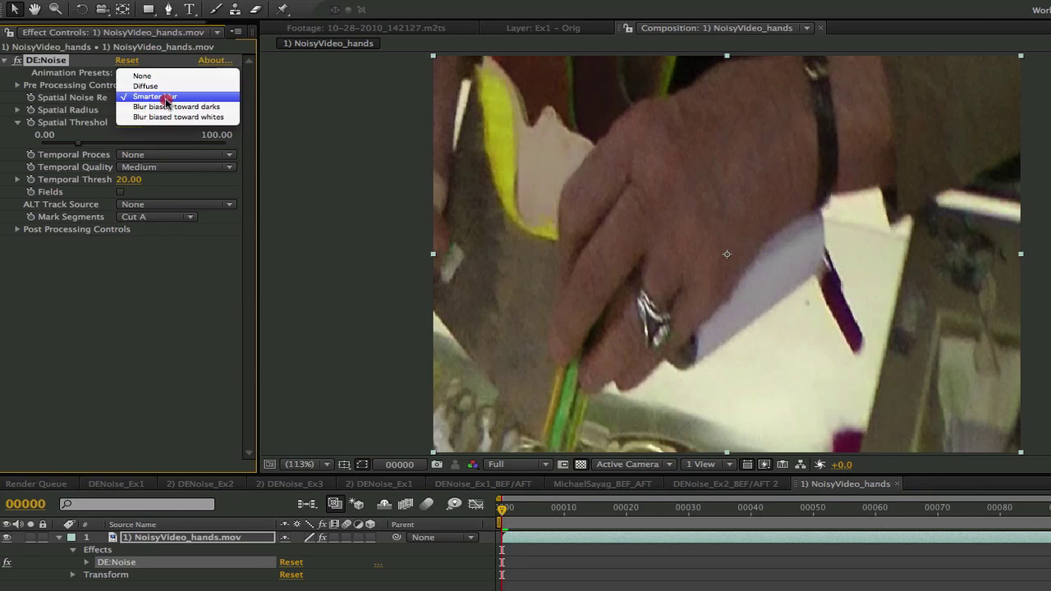
pyautogui.click(165, 104)
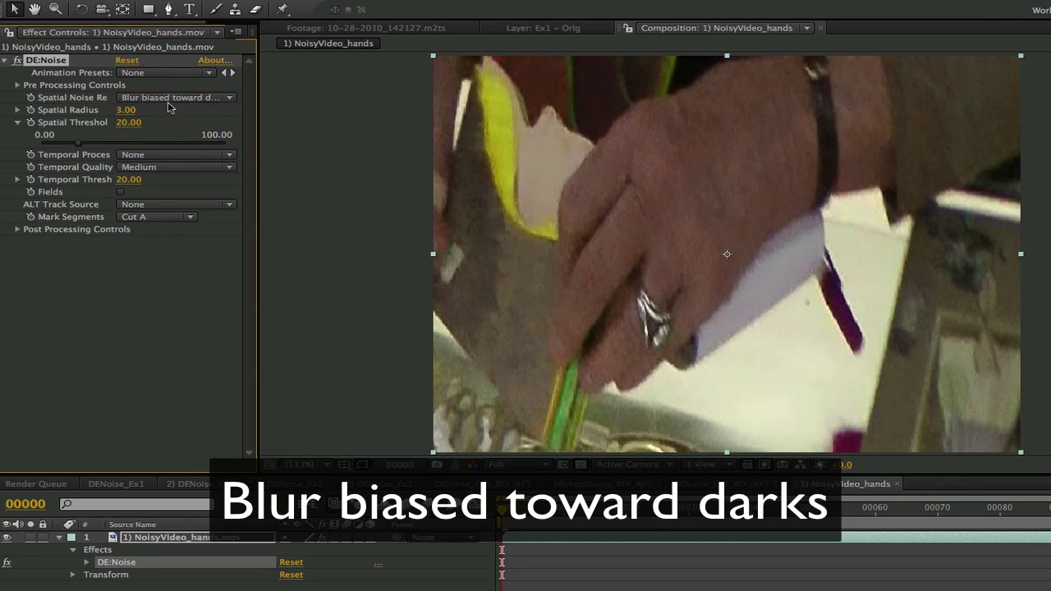
pyautogui.click(205, 102)
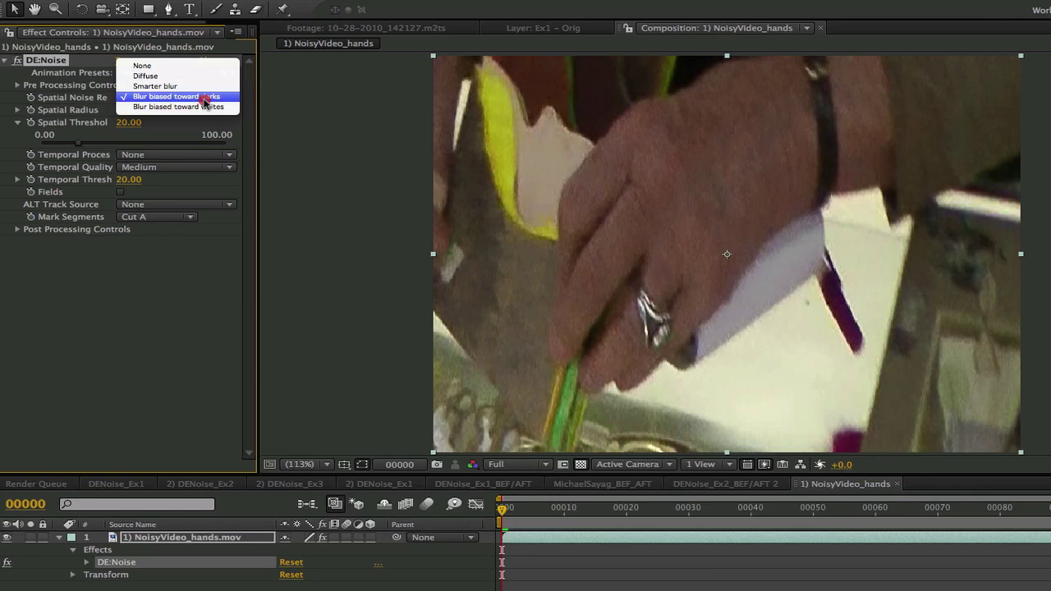
pyautogui.click(205, 108)
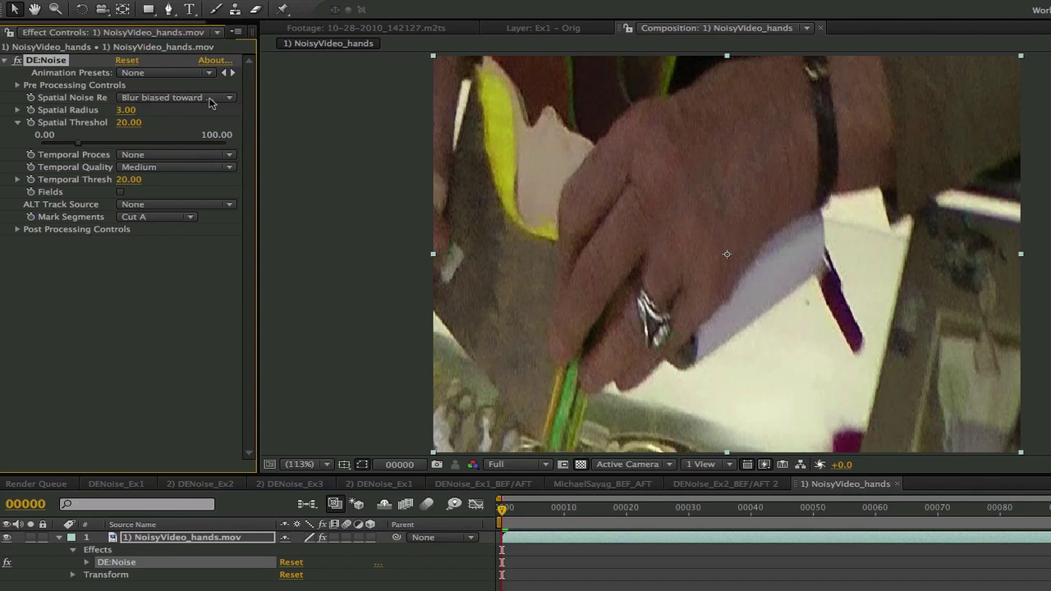
pyautogui.click(215, 98)
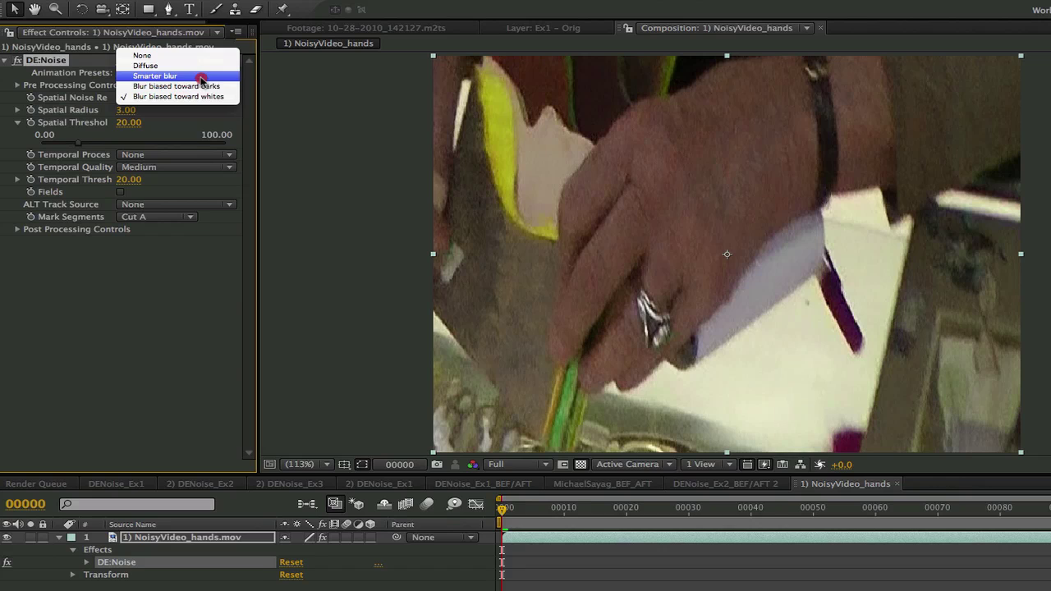
pyautogui.click(201, 78)
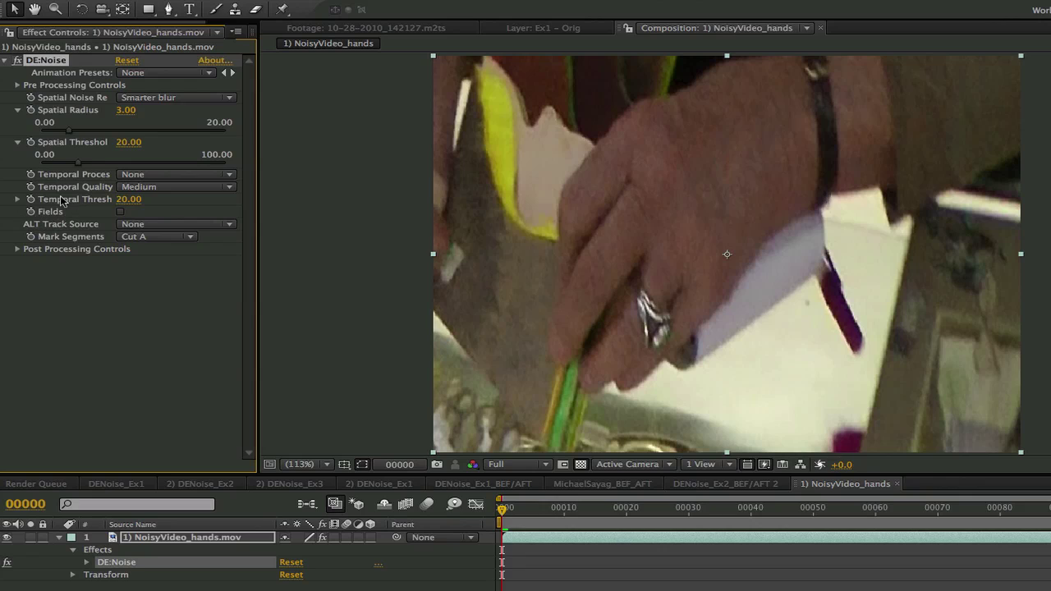
# Try Average, then Median at frame 7, settling on Average 2 most similar pixels
pyautogui.click(141, 175)
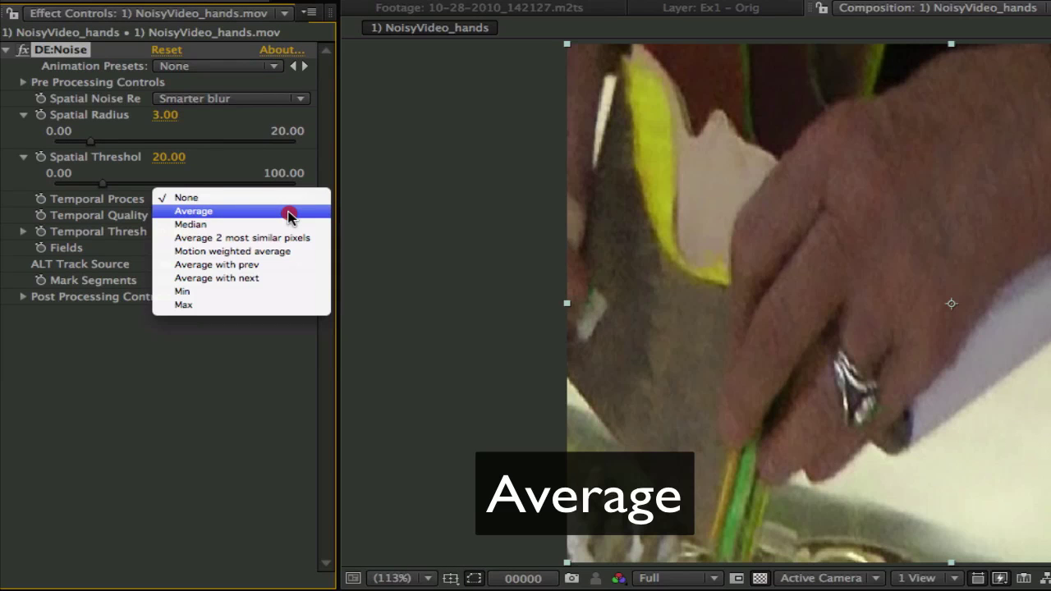
pyautogui.click(289, 215)
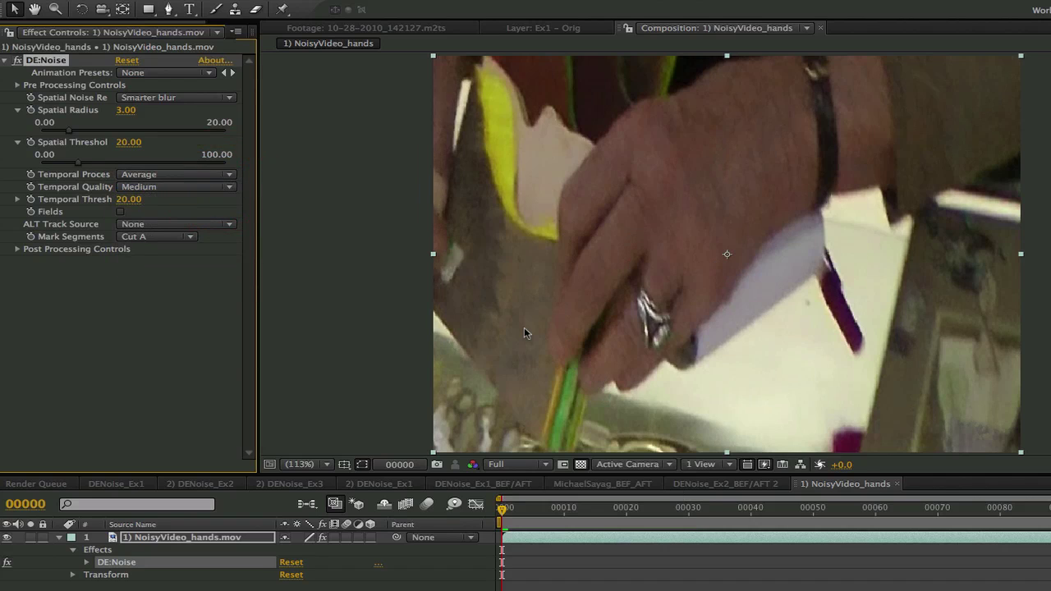
pyautogui.press('pageup')
pyautogui.click(176, 175)
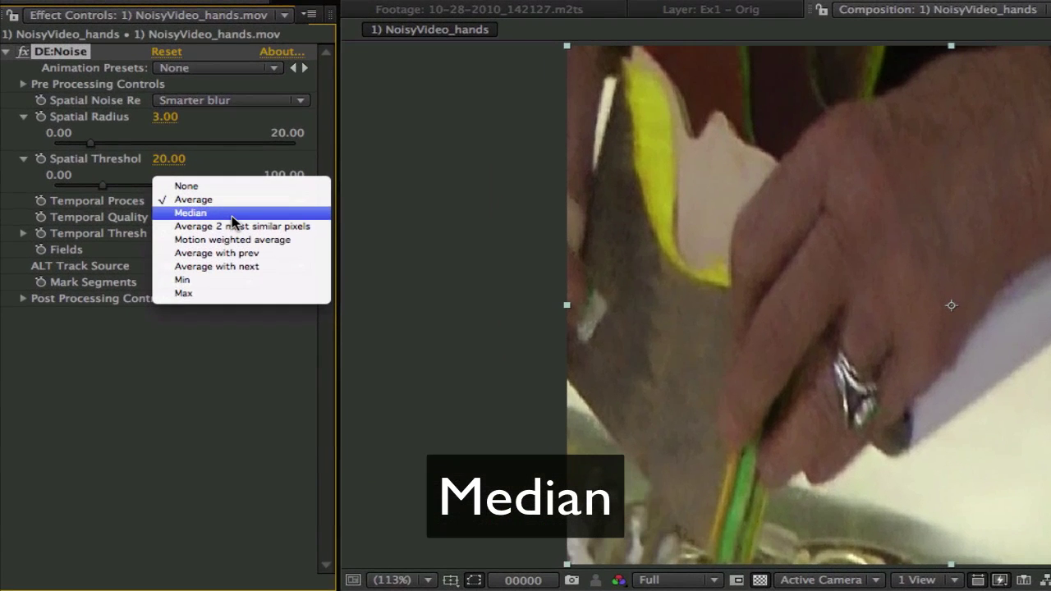
pyautogui.click(231, 215)
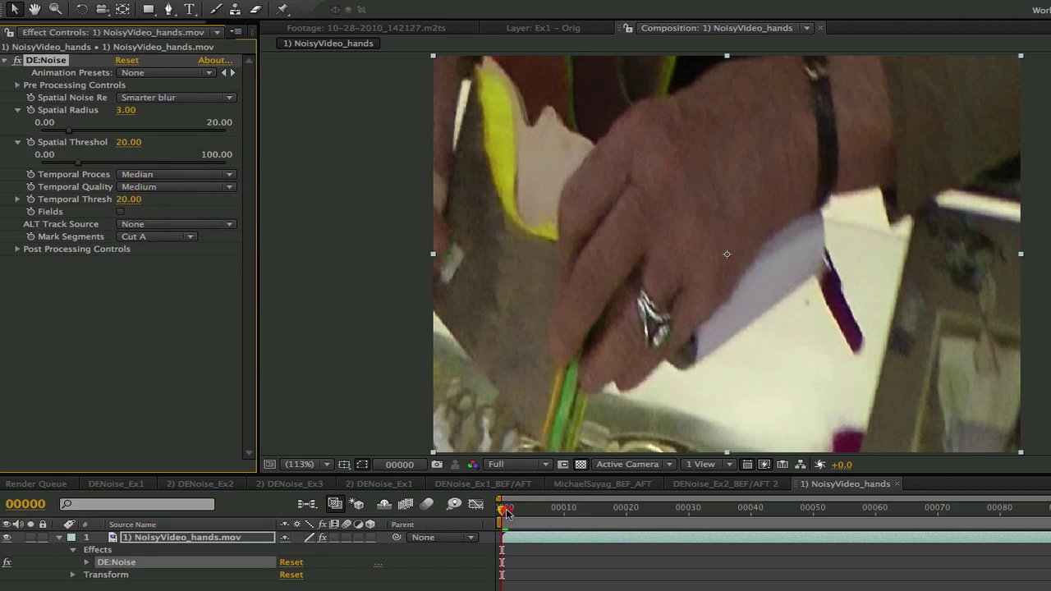
pyautogui.moveTo(502, 510); pyautogui.dragTo(540, 513)
pyautogui.click(160, 174)
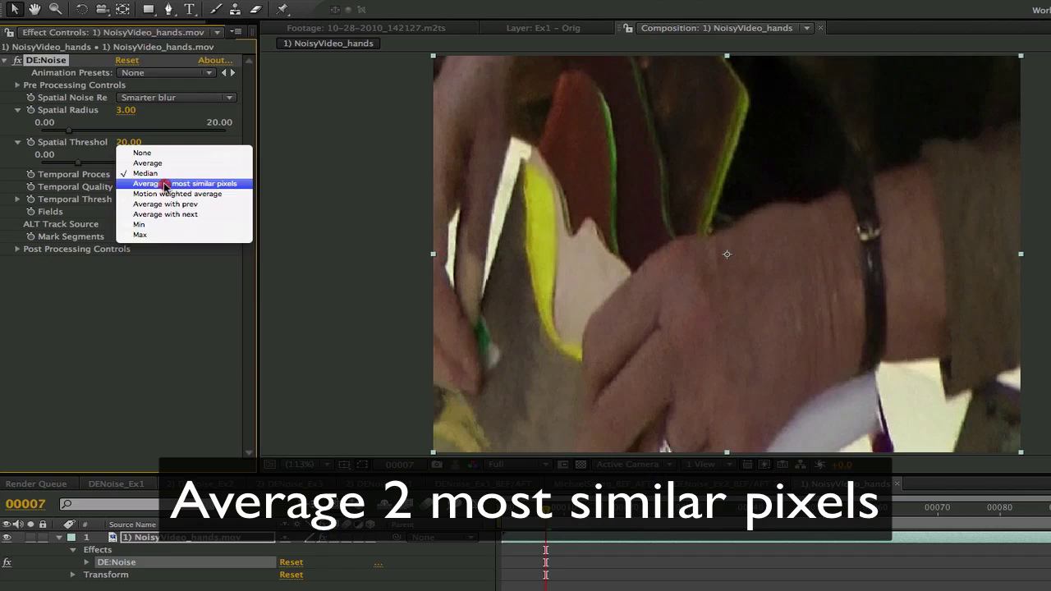
pyautogui.click(164, 184)
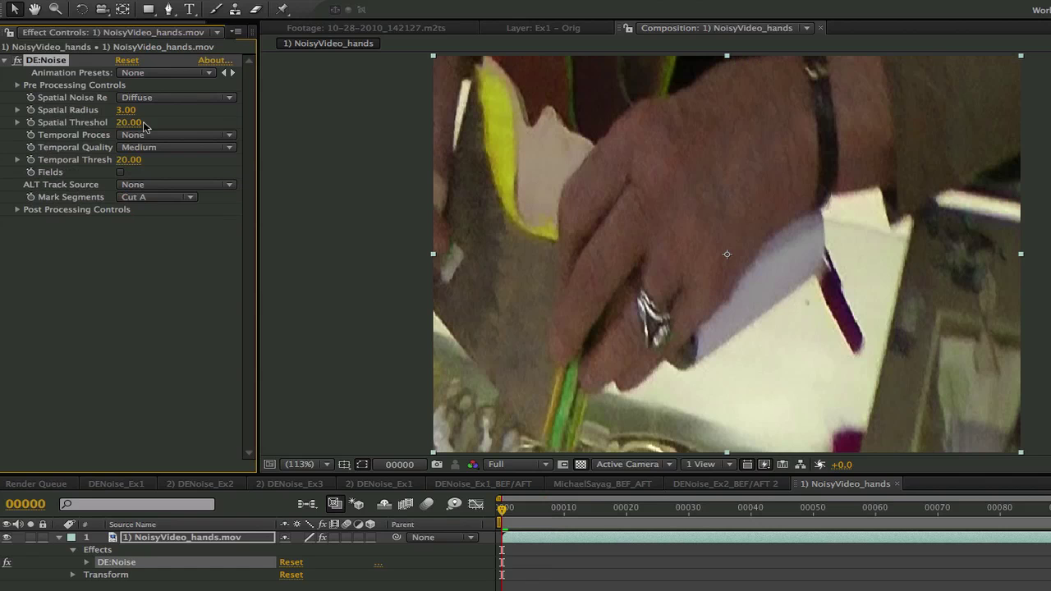
# Compare Average with prev, Average with next, Min and Max temporal modes, then restore Average
pyautogui.click(199, 176)
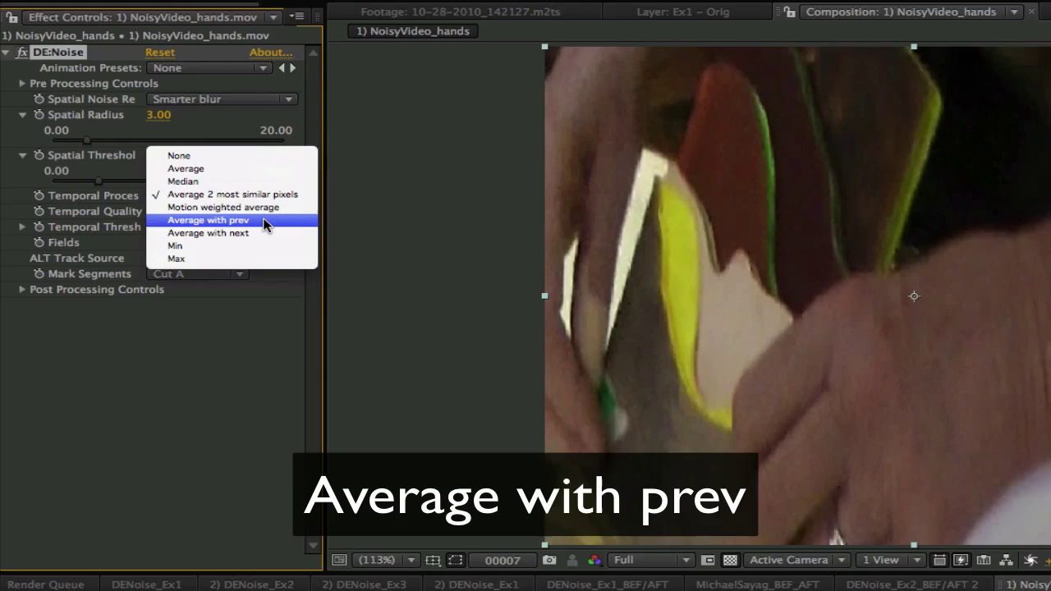
pyautogui.click(209, 197)
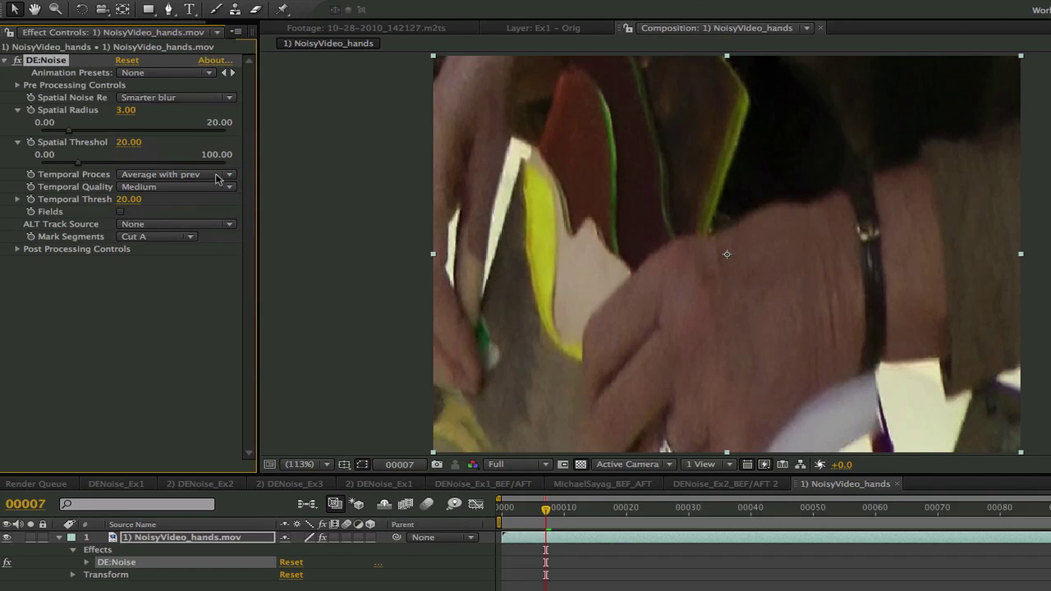
pyautogui.click(212, 176)
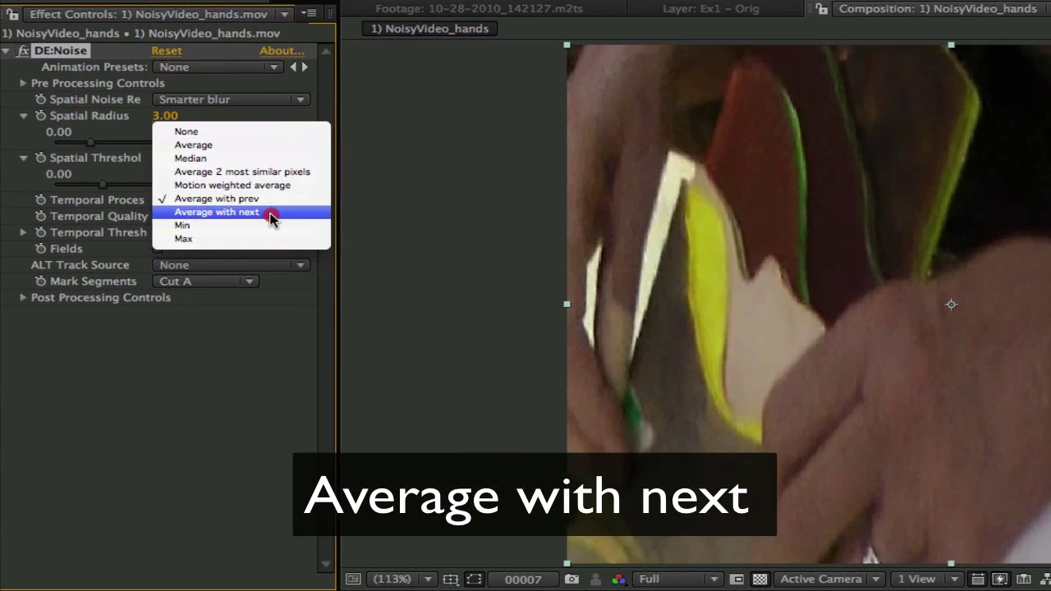
pyautogui.click(271, 215)
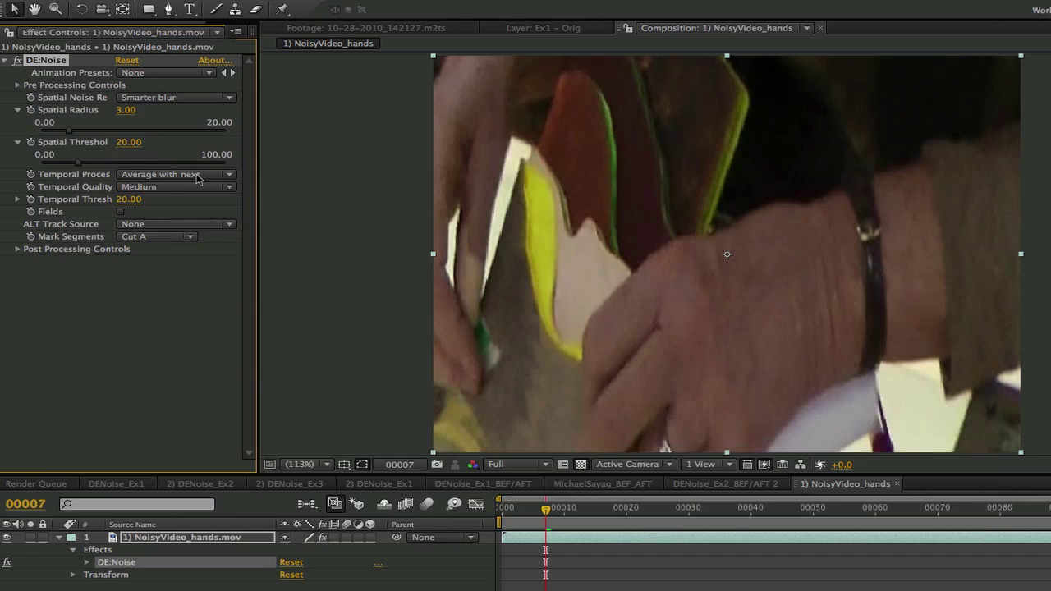
pyautogui.click(197, 178)
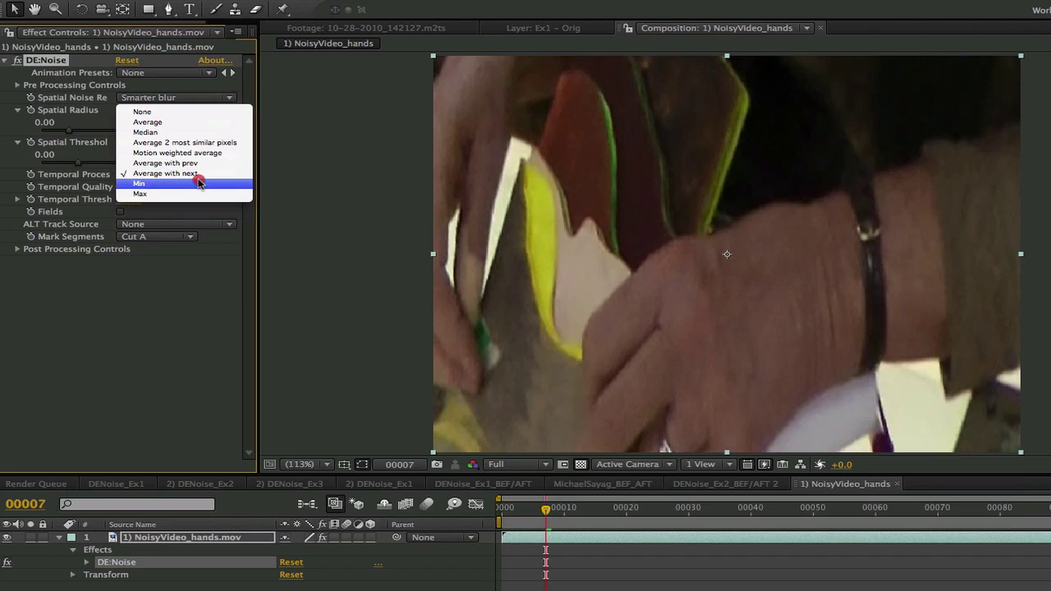
pyautogui.click(199, 183)
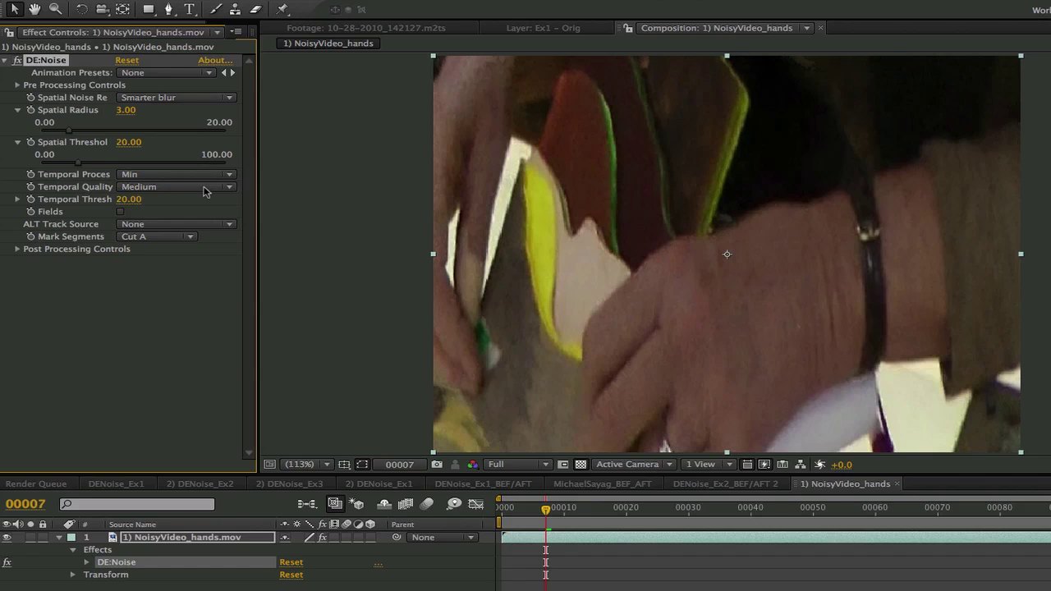
pyautogui.click(193, 174)
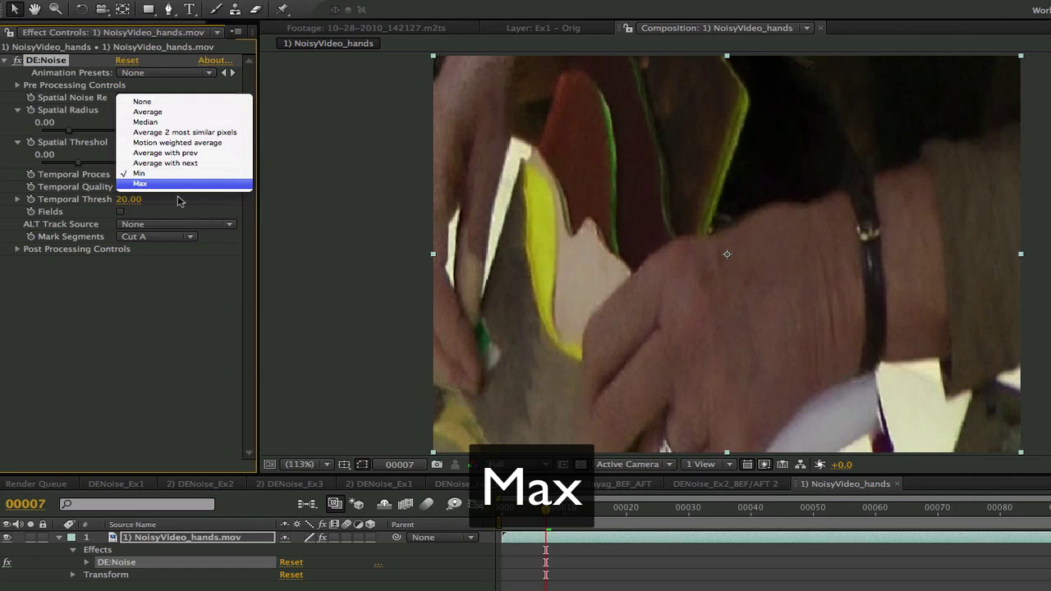
pyautogui.click(177, 195)
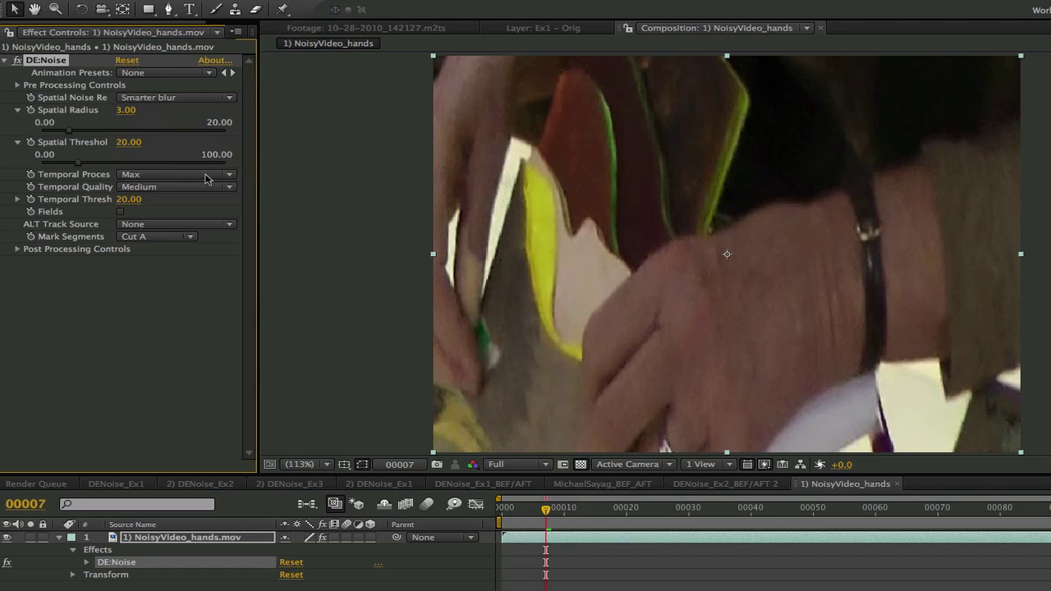
pyautogui.click(208, 177)
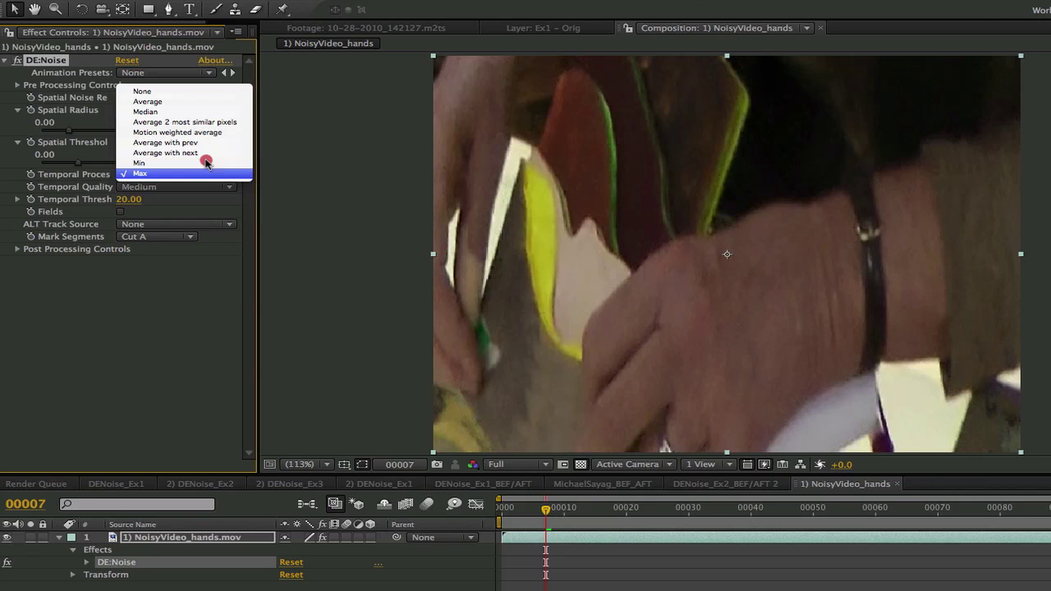
pyautogui.click(200, 101)
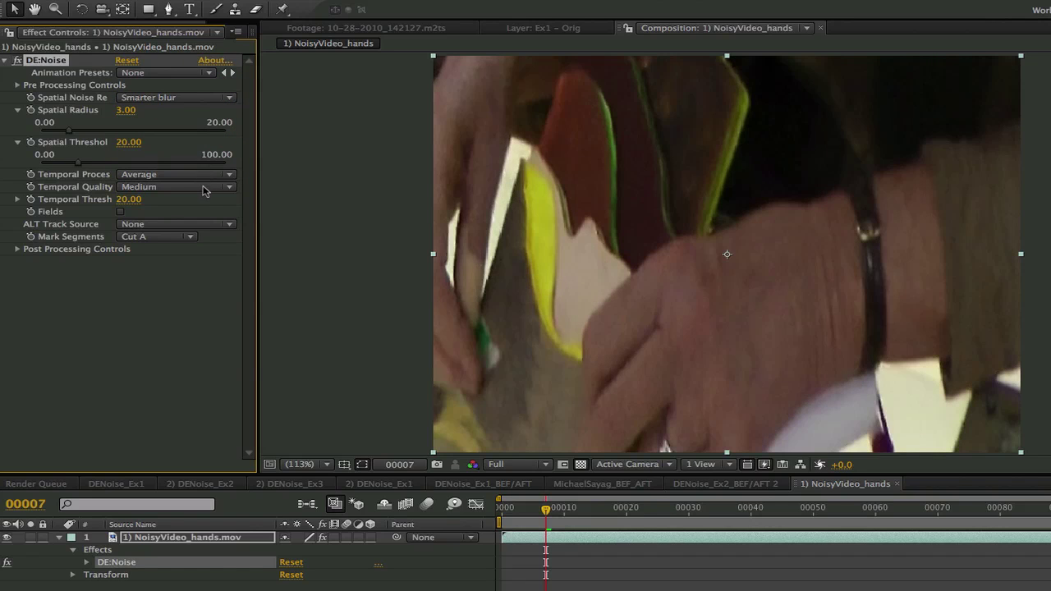
pyautogui.click(204, 188)
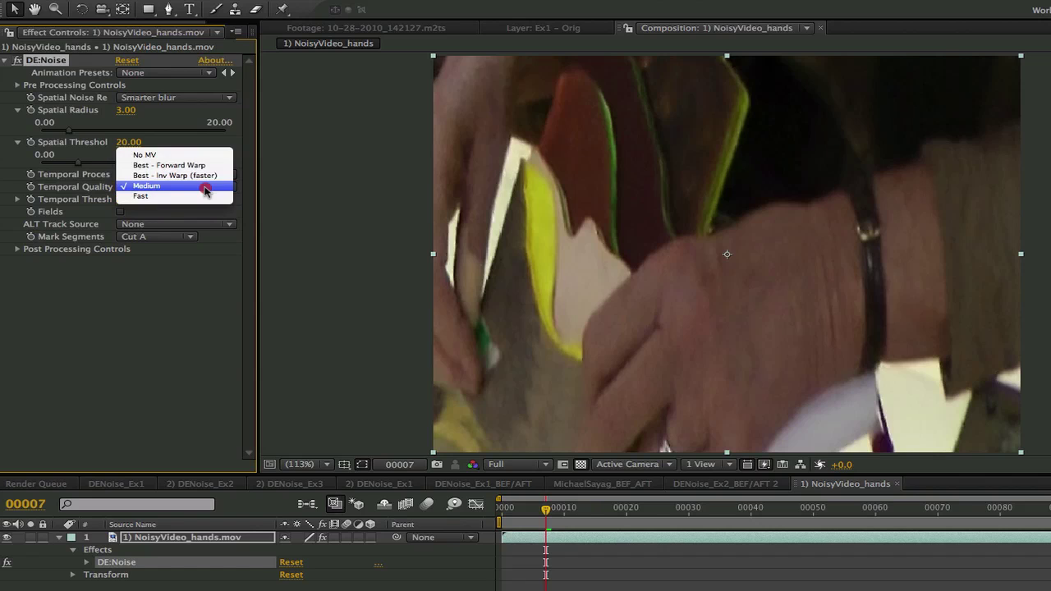
pyautogui.click(201, 155)
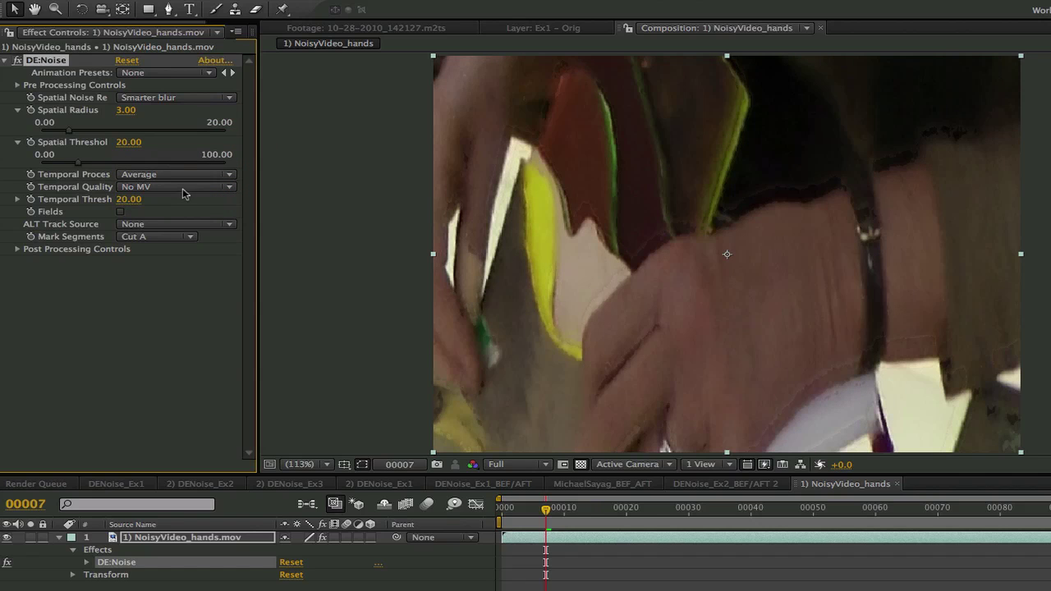
pyautogui.click(187, 190)
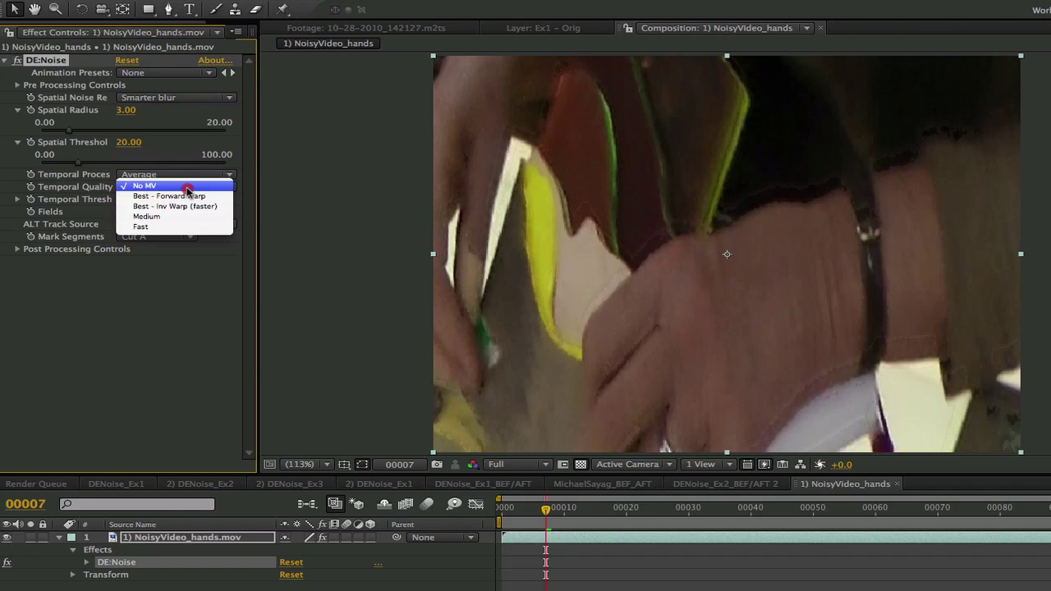
pyautogui.click(187, 197)
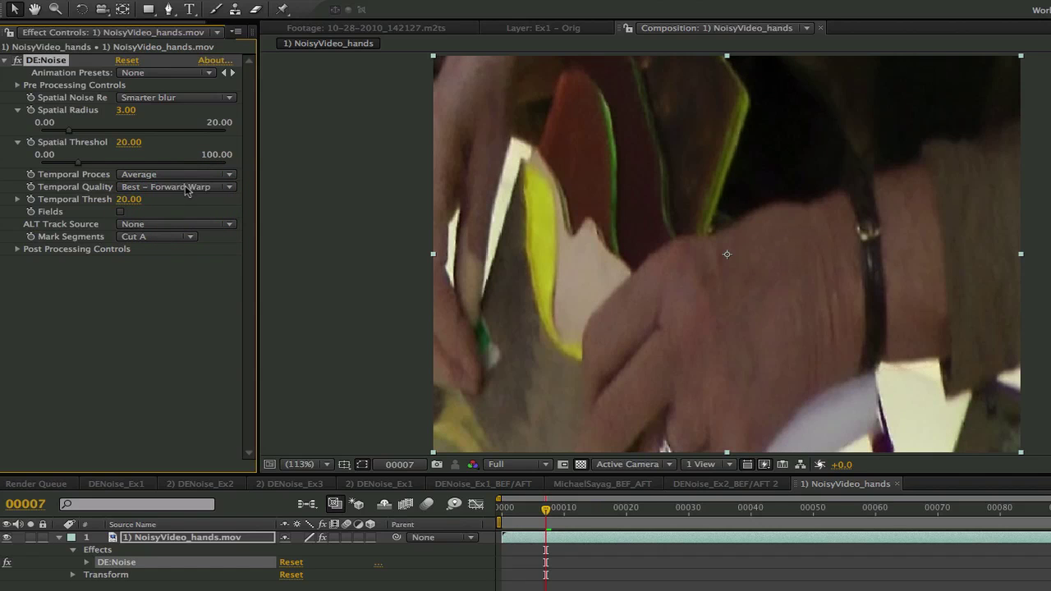
pyautogui.click(187, 188)
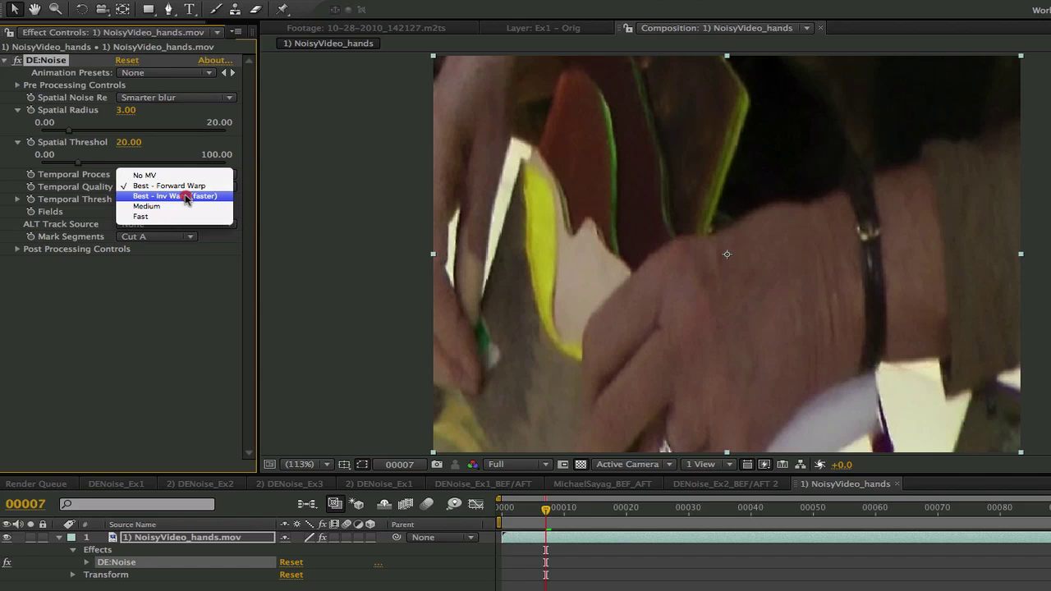
pyautogui.click(187, 197)
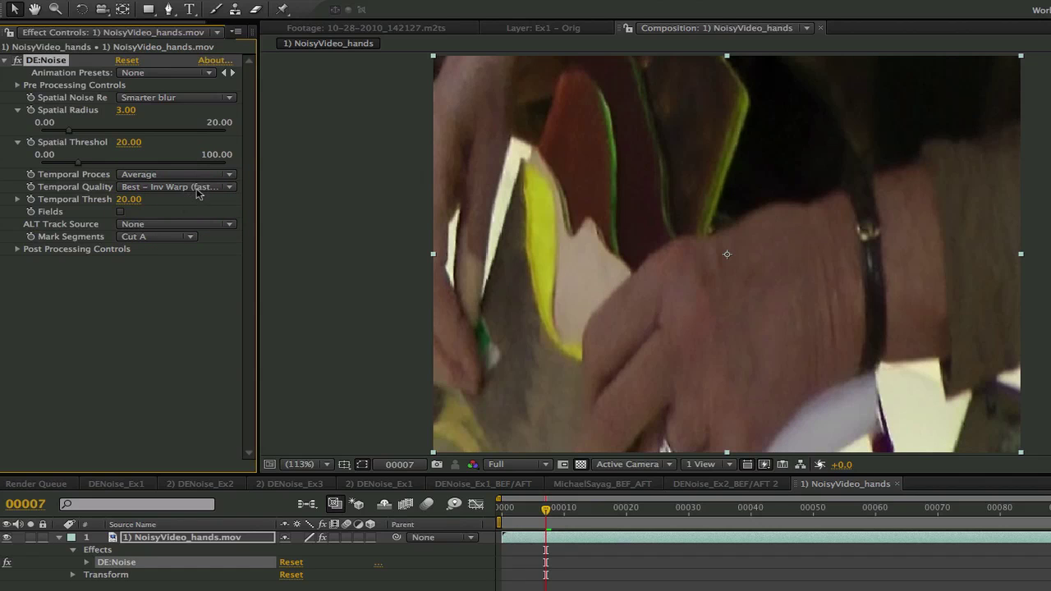
pyautogui.click(196, 189)
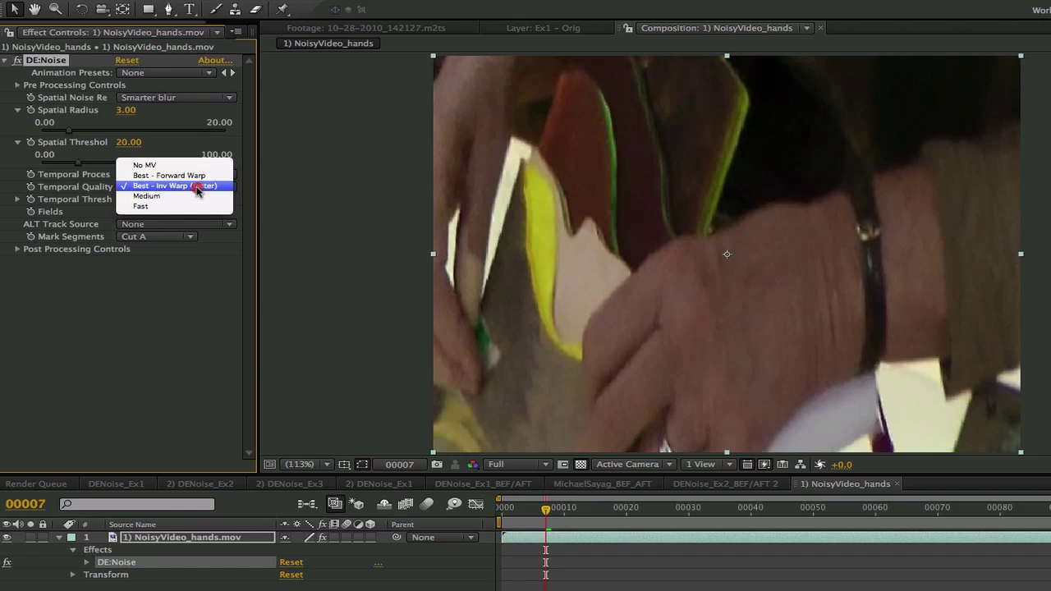
pyautogui.click(197, 195)
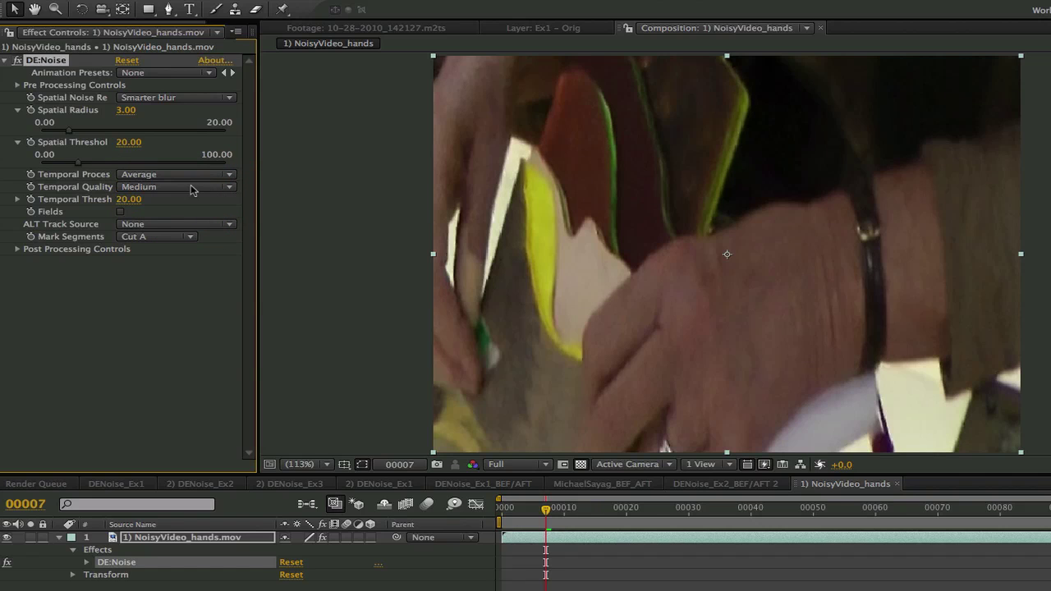
pyautogui.click(191, 189)
pyautogui.click(194, 198)
pyautogui.click(175, 190)
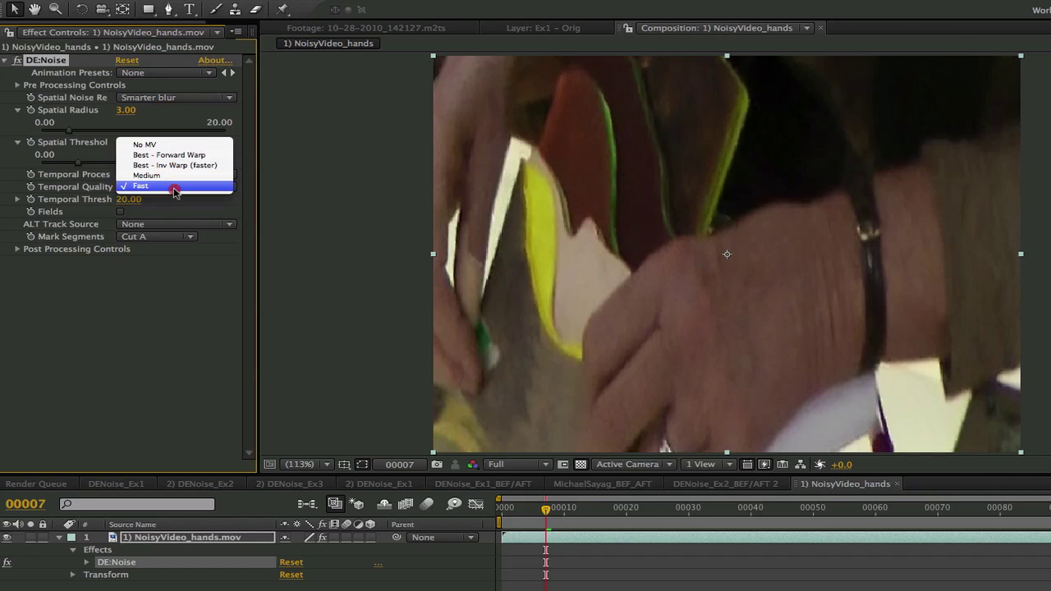
pyautogui.click(174, 175)
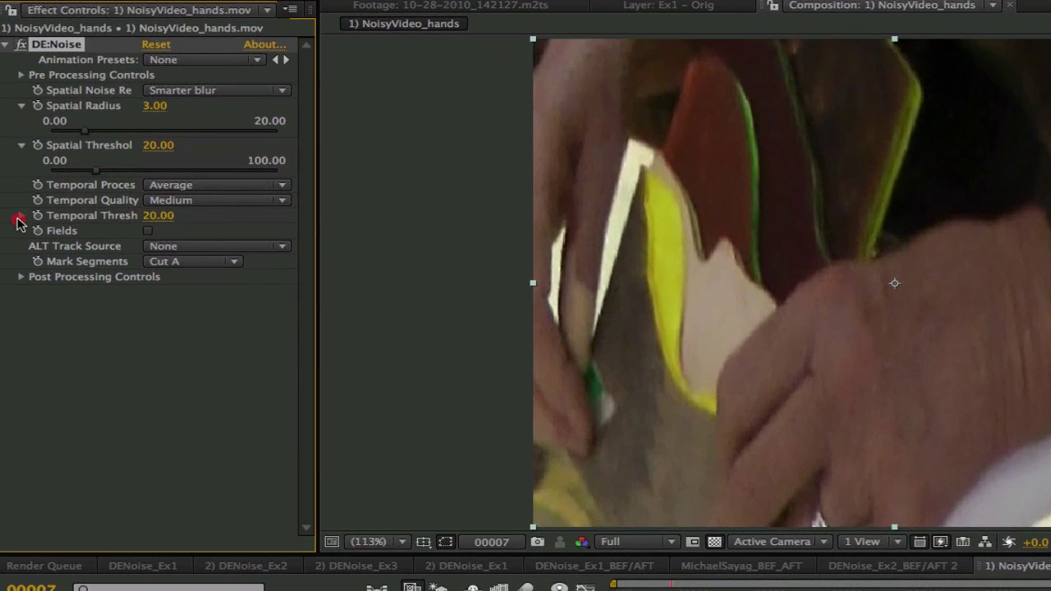
# Test Temporal Threshold values around 60, 100 and 80, then set it to 20
pyautogui.click(20, 215)
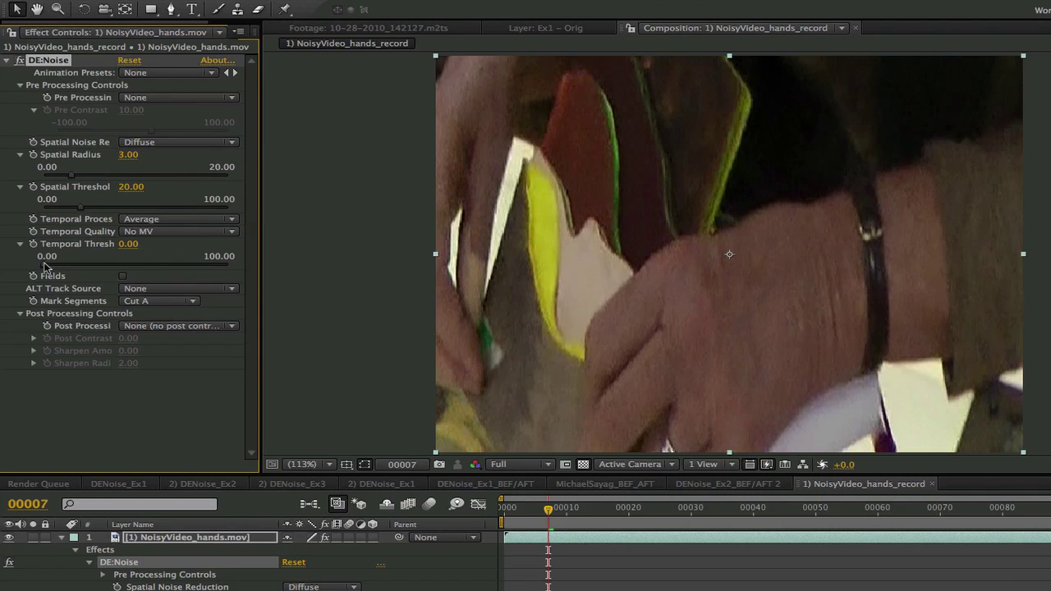
pyautogui.moveTo(45, 267)
pyautogui.mouseDown()
pyautogui.moveTo(156, 280)
pyautogui.moveTo(37, 269)
pyautogui.mouseUp()
pyautogui.moveTo(46, 269); pyautogui.dragTo(255, 271)
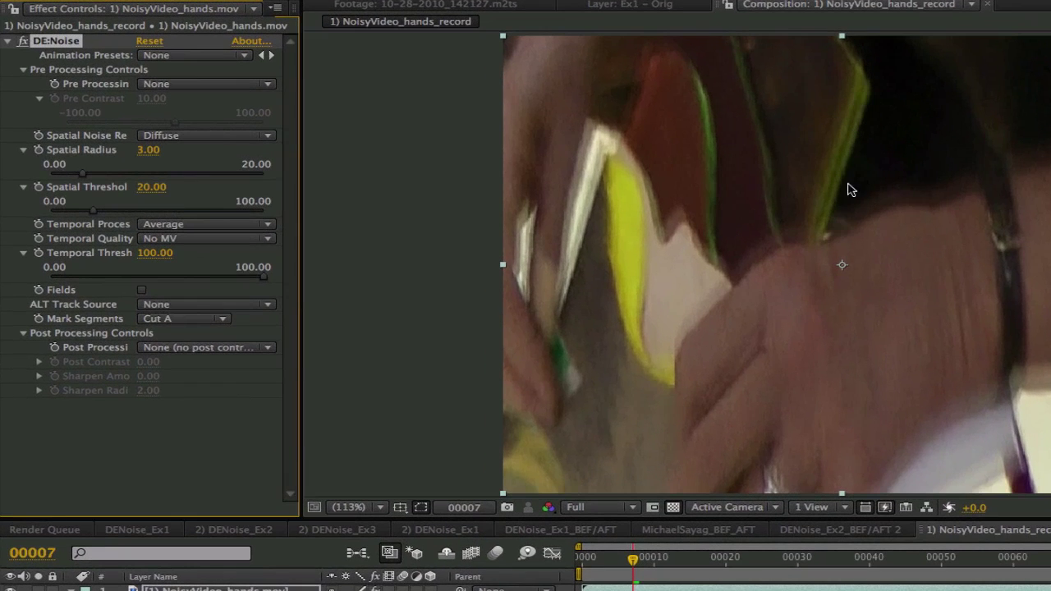
pyautogui.moveTo(263, 277); pyautogui.dragTo(68, 261)
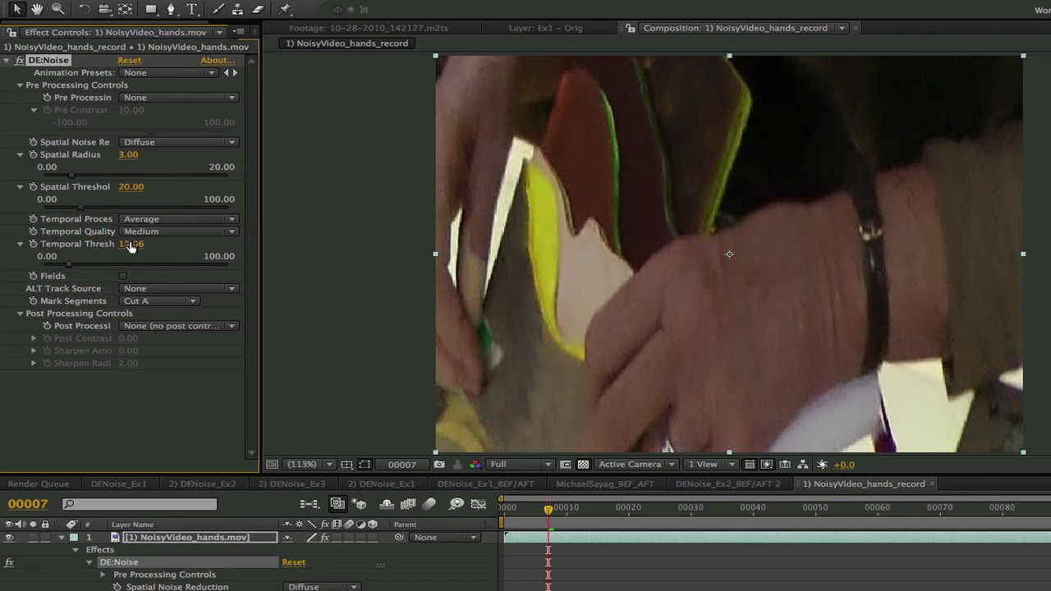
pyautogui.click(130, 244)
pyautogui.write('20')
pyautogui.press('Return')
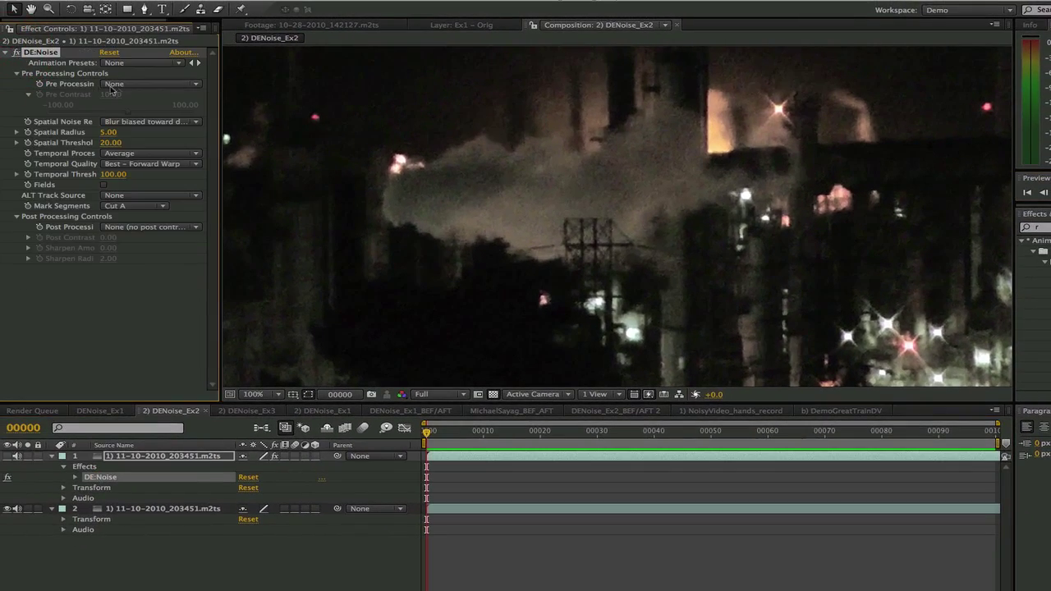
# Check the night shot's Blur biased toward darks, Average and Best - Forward Warp settings, revealing both thresholds
pyautogui.click(132, 123)
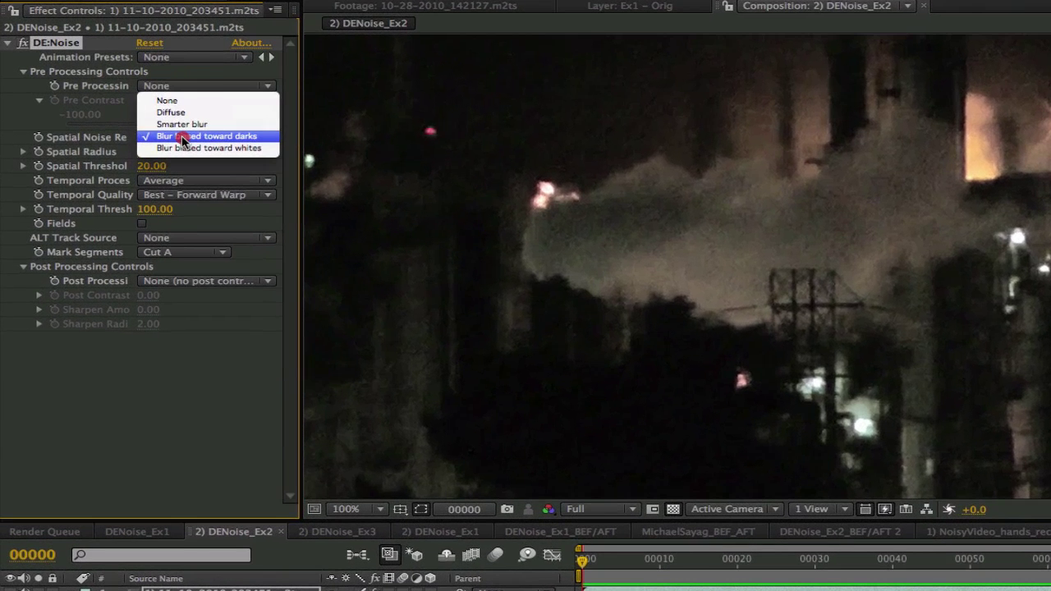
pyautogui.click(129, 122)
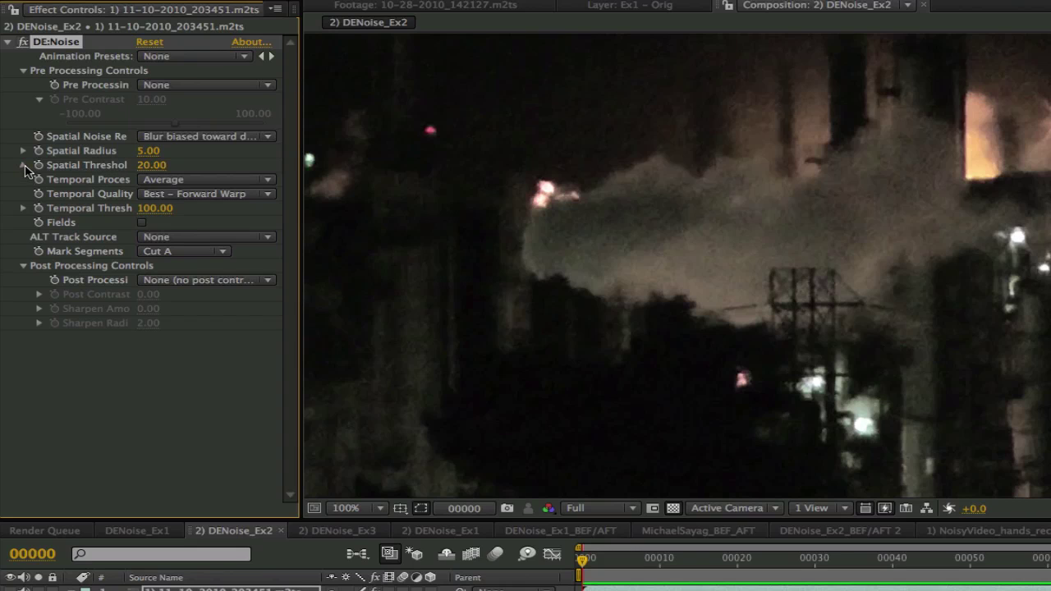
pyautogui.click(23, 165)
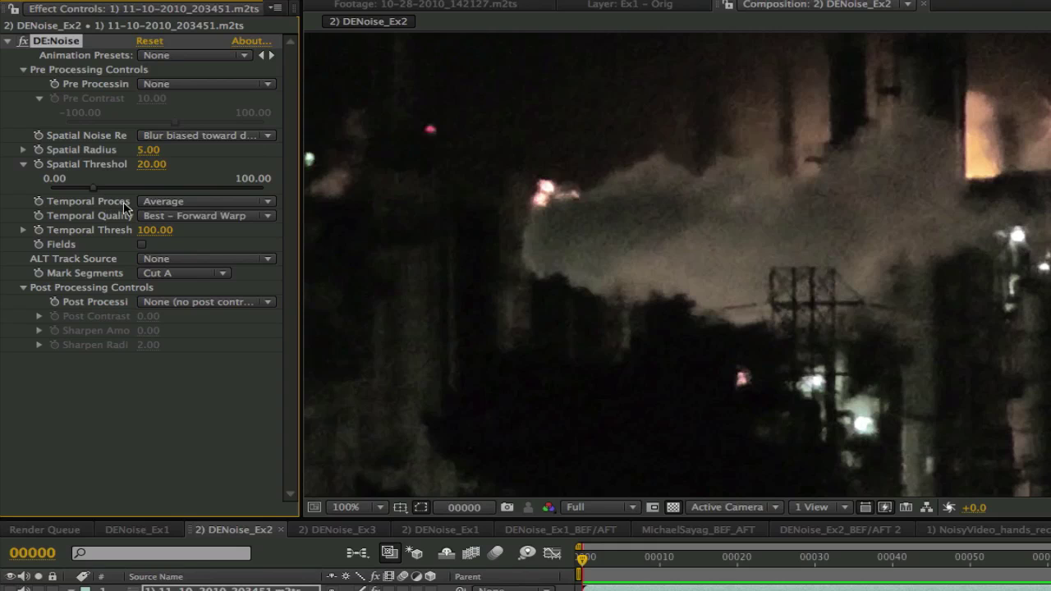
pyautogui.click(197, 202)
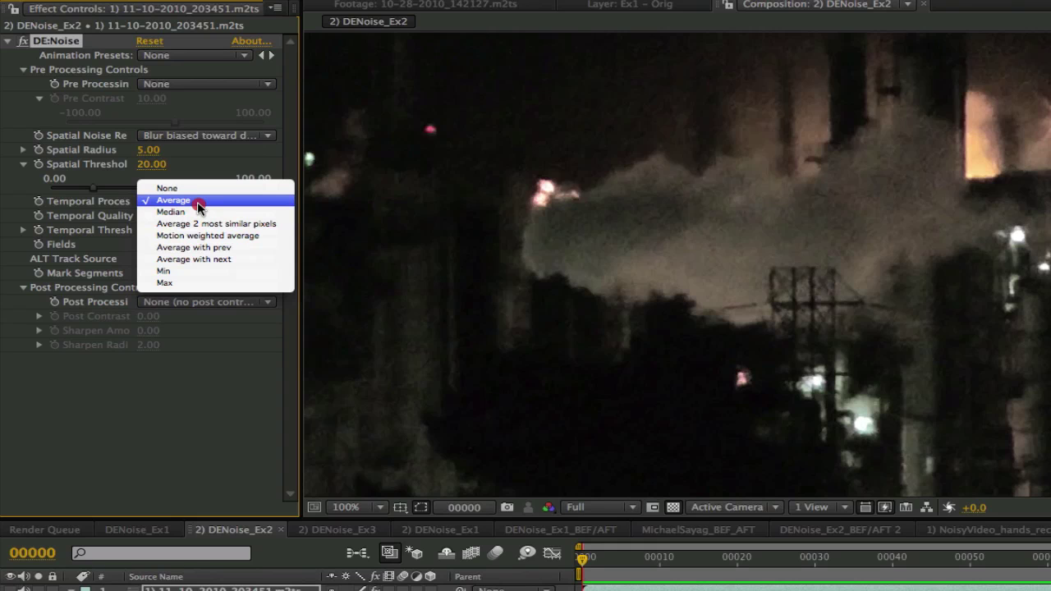
pyautogui.click(198, 204)
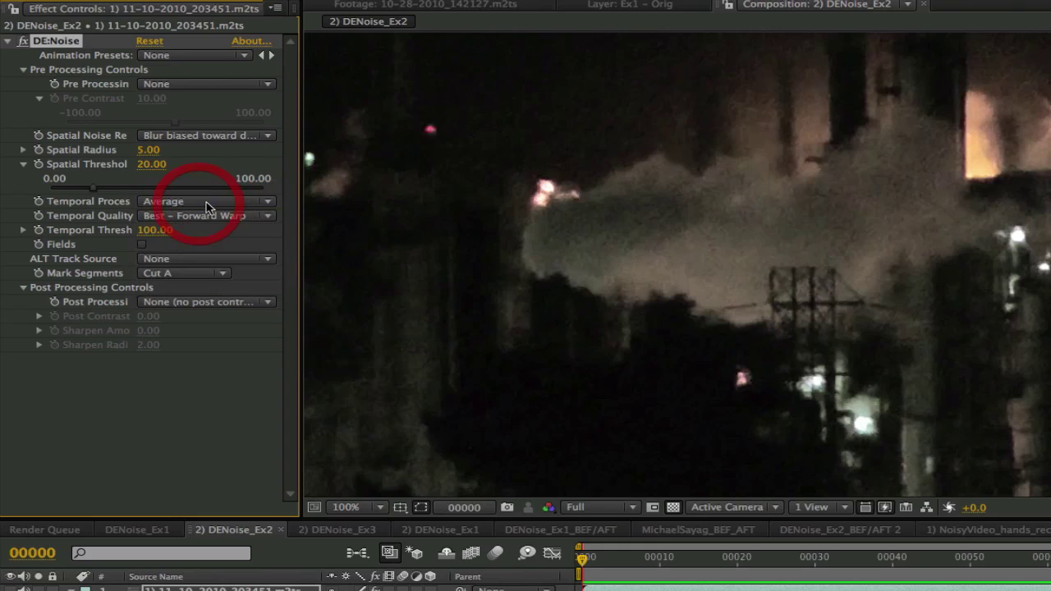
pyautogui.click(222, 216)
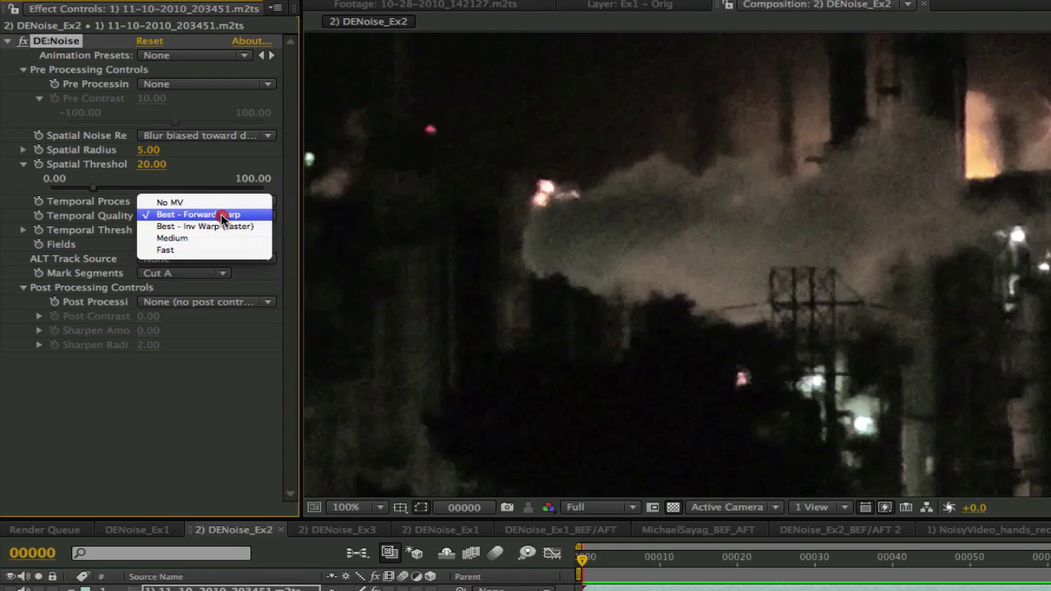
pyautogui.click(234, 215)
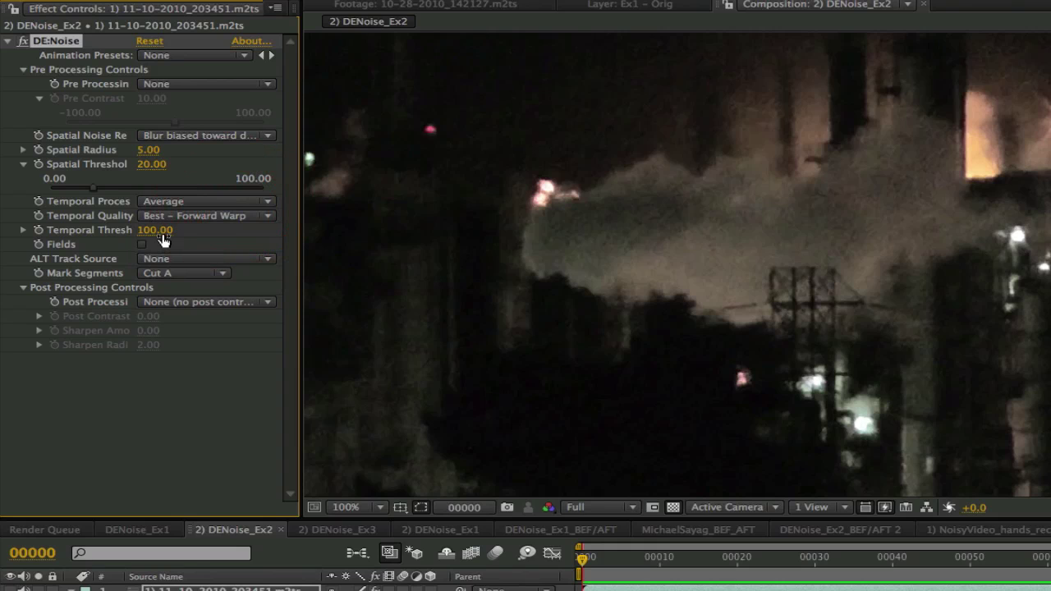
pyautogui.click(21, 231)
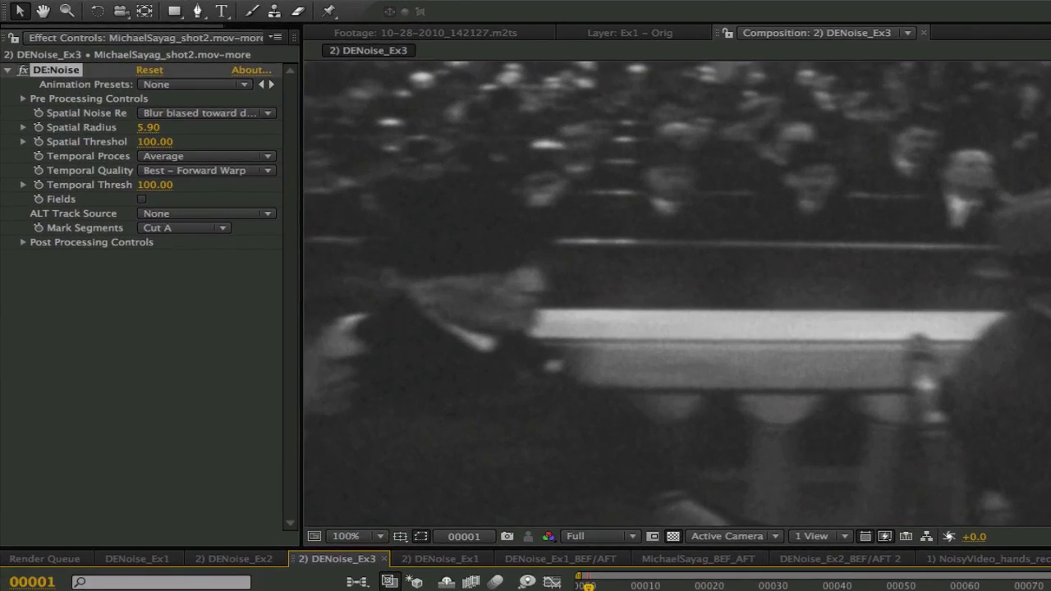
# Keep Blur biased toward darks as the crowd shot's spatial noise reduction
pyautogui.click(190, 114)
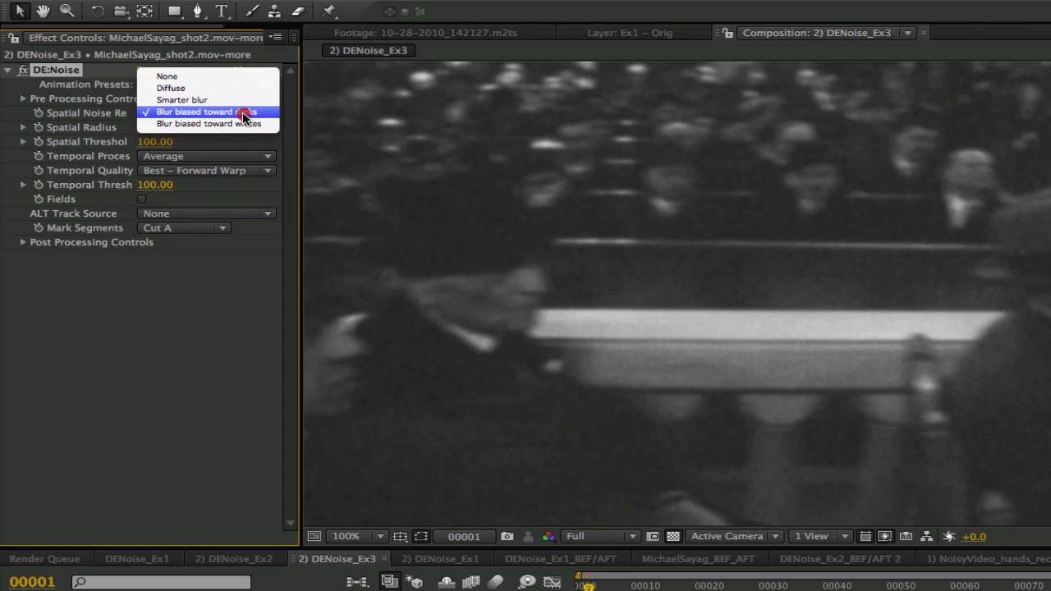
pyautogui.click(244, 113)
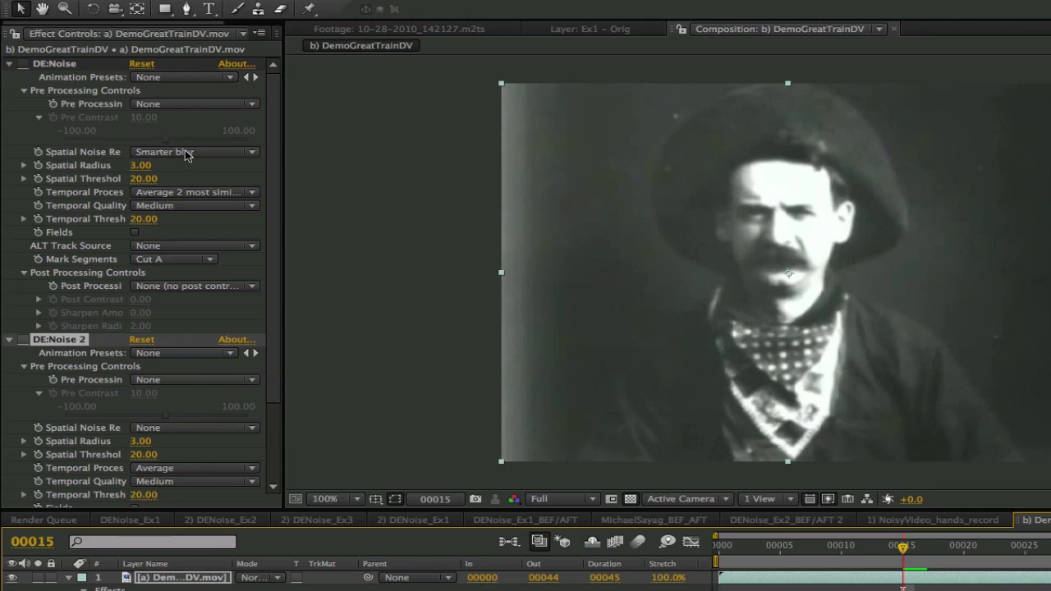
# Keep Average 2 most similar pixels and step through frames 15–17 to compare denoising
pyautogui.click(188, 194)
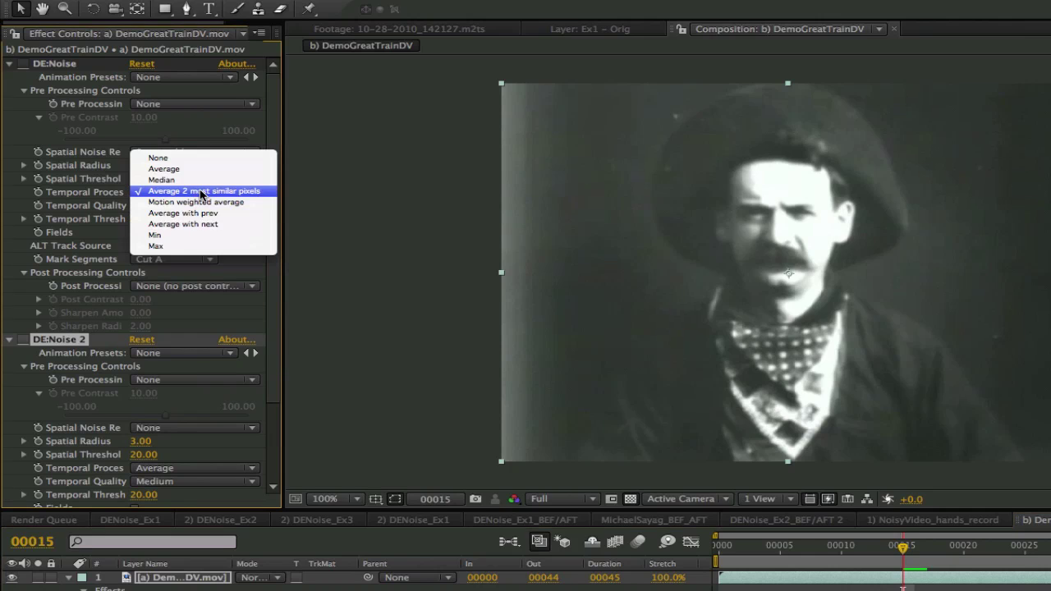
pyautogui.click(201, 194)
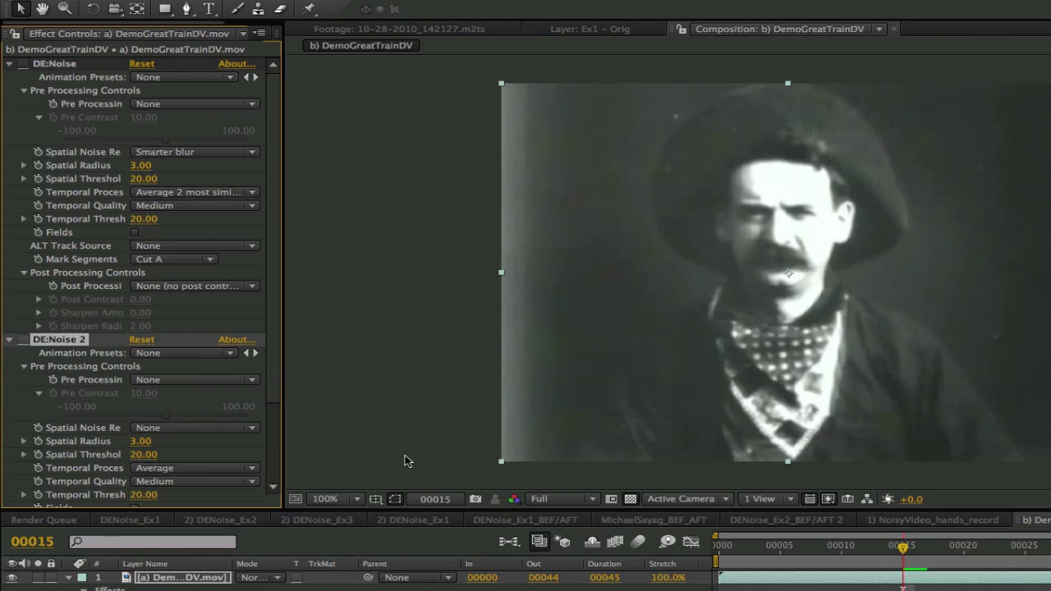
pyautogui.press('pagedown')
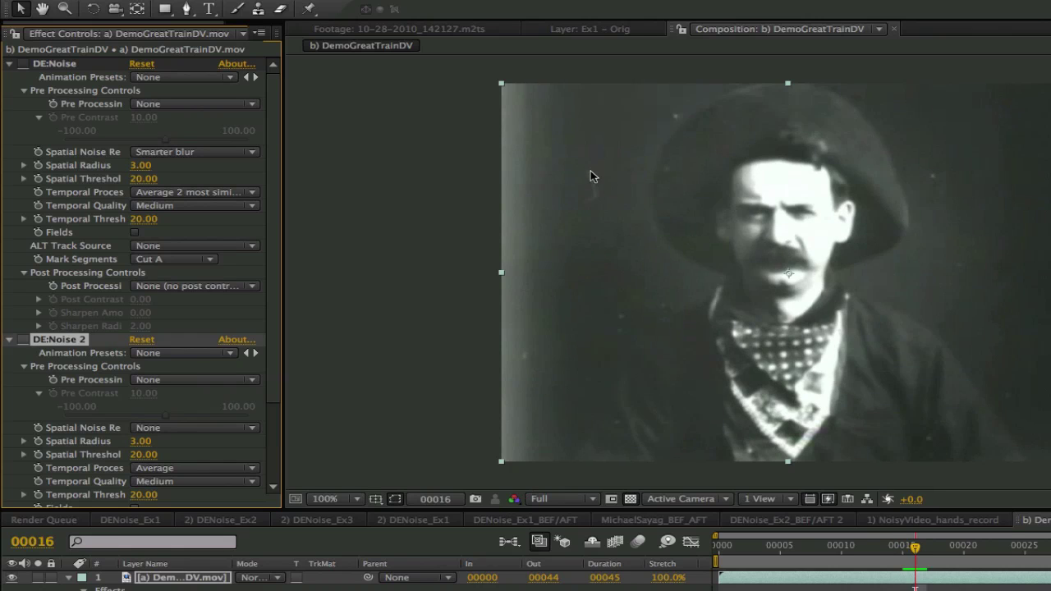
pyautogui.press('pageup')
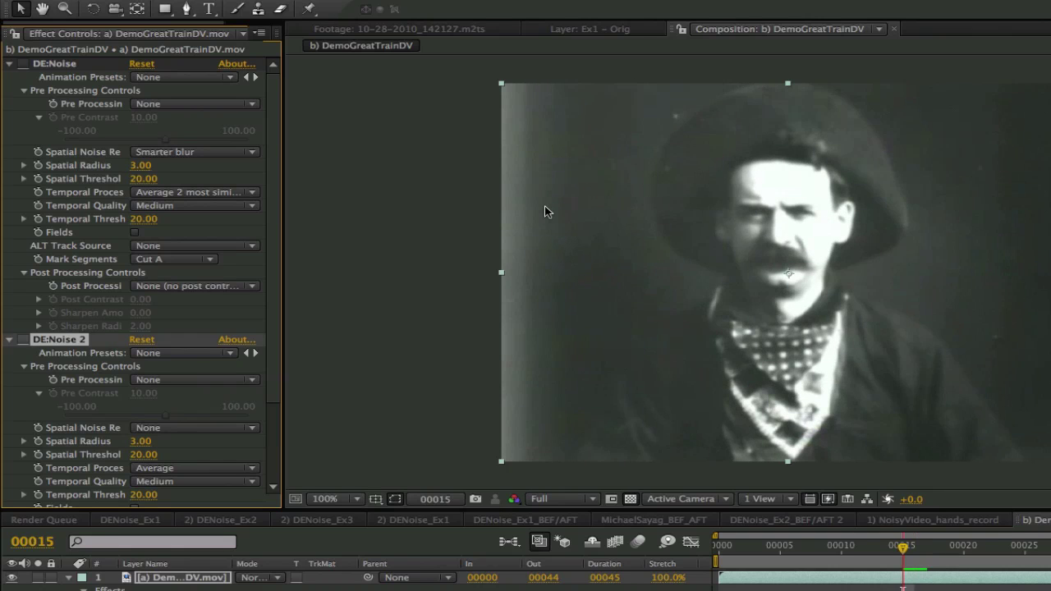
pyautogui.press('pagedown')
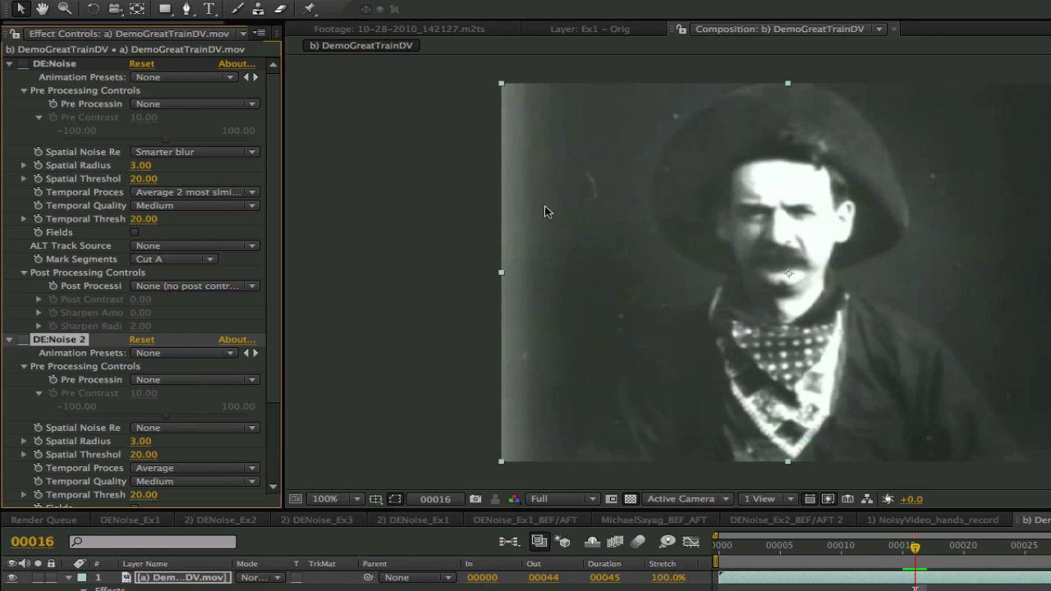
pyautogui.press('pagedown')
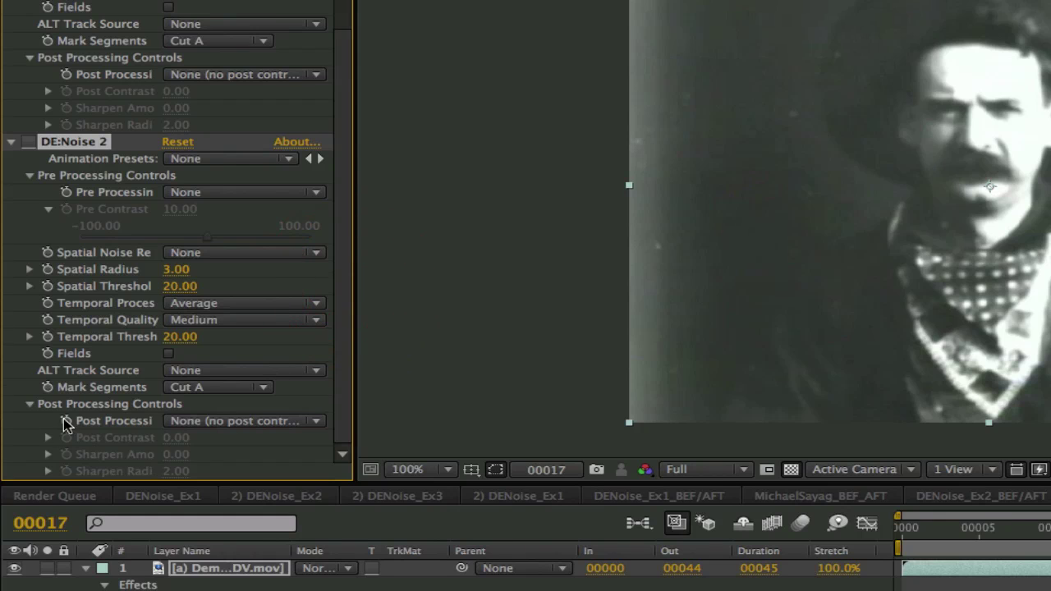
# Switch DE:Noise 2's Post Processing from Uncore contrast to Contrast using global avg
pyautogui.click(201, 422)
pyautogui.click(212, 434)
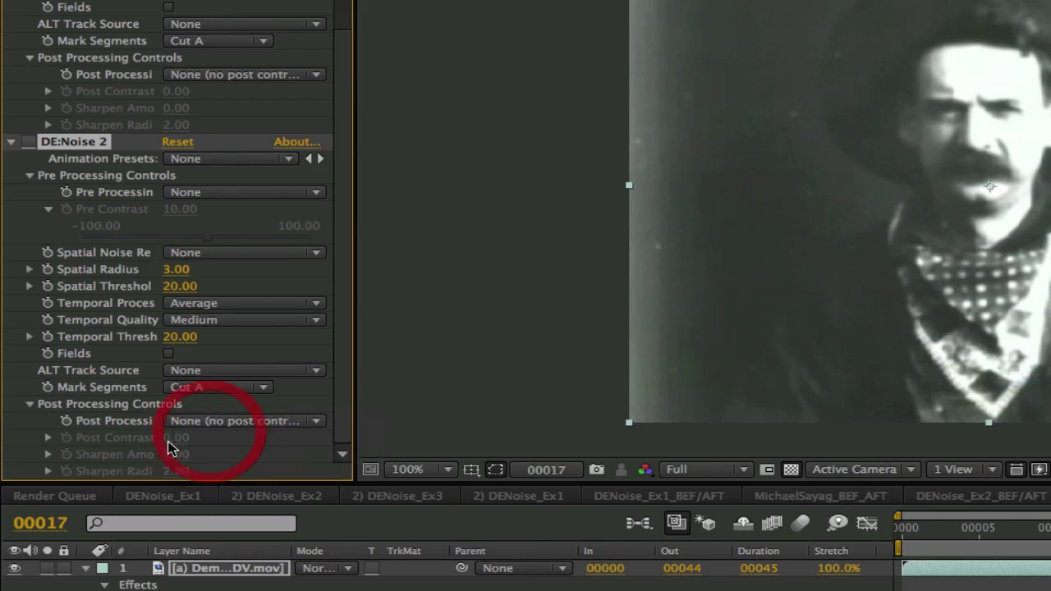
pyautogui.click(215, 421)
pyautogui.click(212, 432)
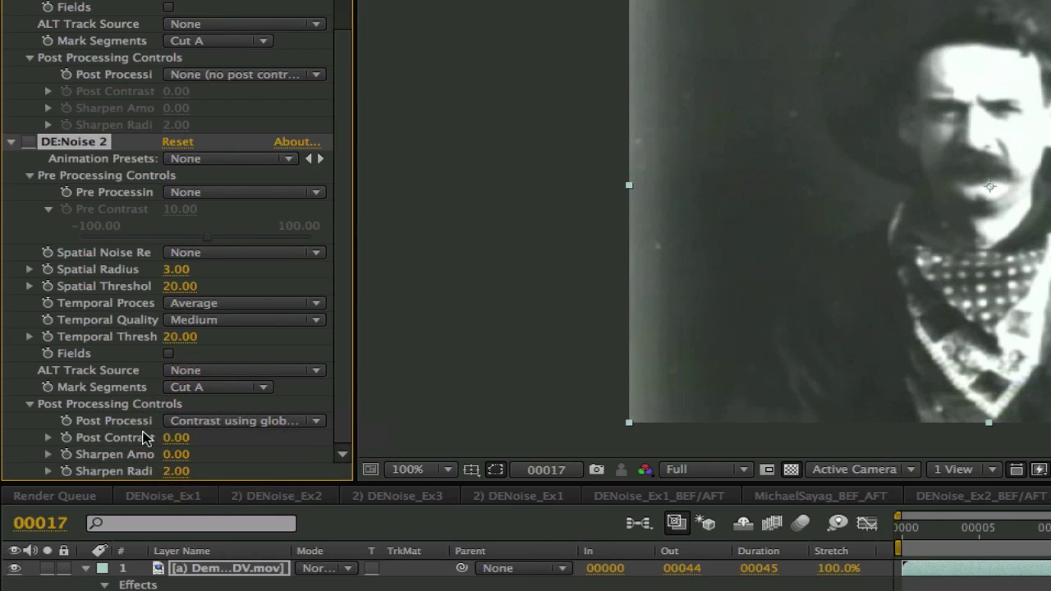